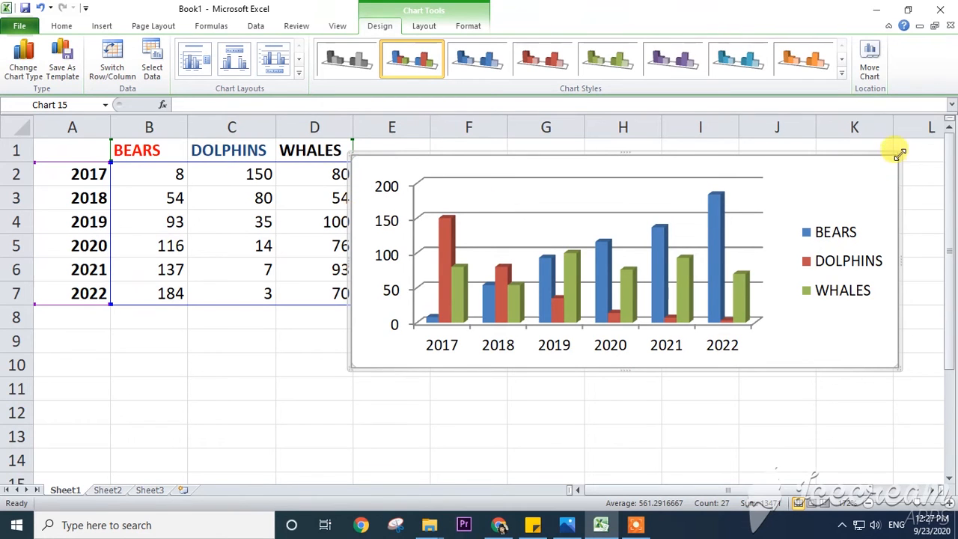
# - Narrow the column chart slightly and move it right so it no longer covers the WHALES data column
pyautogui.moveTo(899, 154); pyautogui.dragTo(874, 153)
pyautogui.moveTo(830, 188)
pyautogui.mouseDown()
pyautogui.moveTo(866, 186)
pyautogui.moveTo(834, 185)
pyautogui.mouseUp()
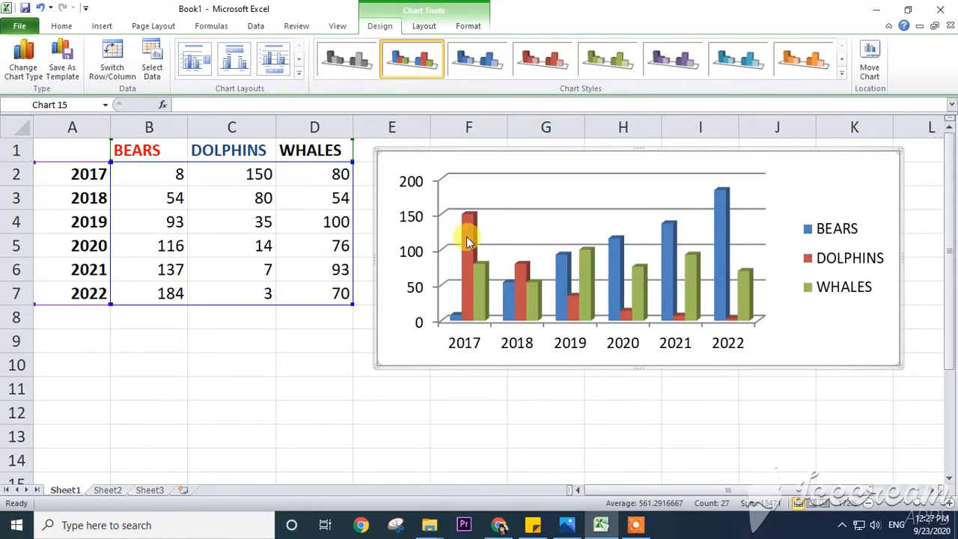
# - Give only the 2022 BEARS bar a solid fill in the standard orange color
pyautogui.click(725, 217)
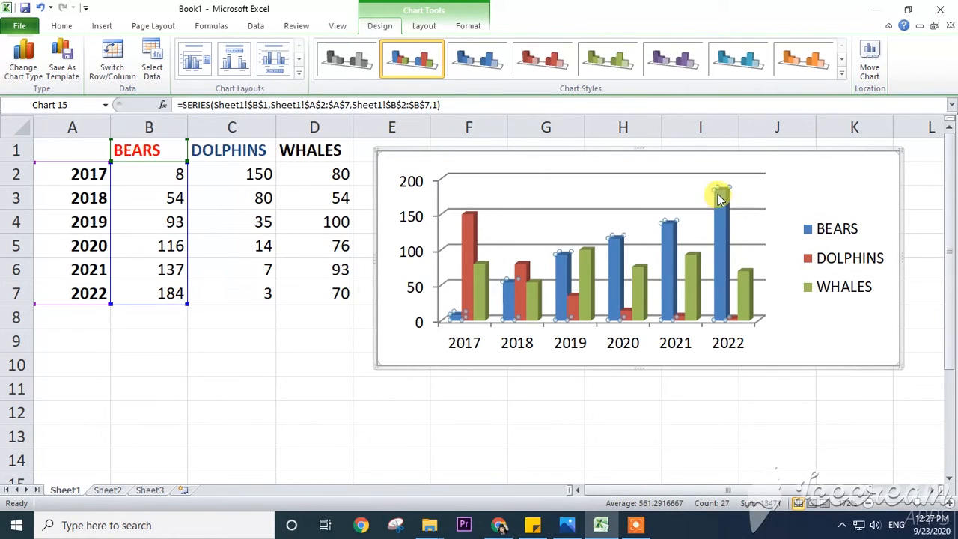
pyautogui.click(722, 199)
pyautogui.doubleClick(721, 199)
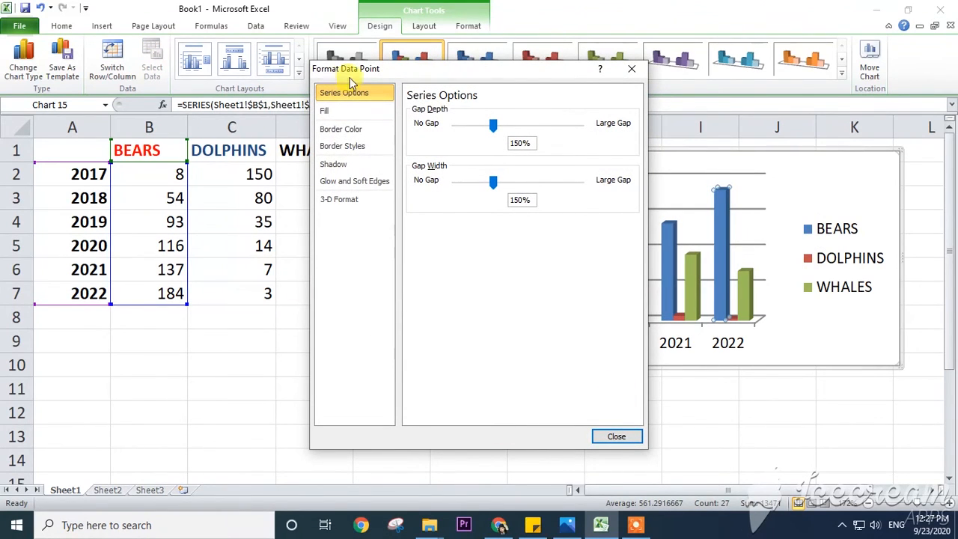
pyautogui.click(340, 114)
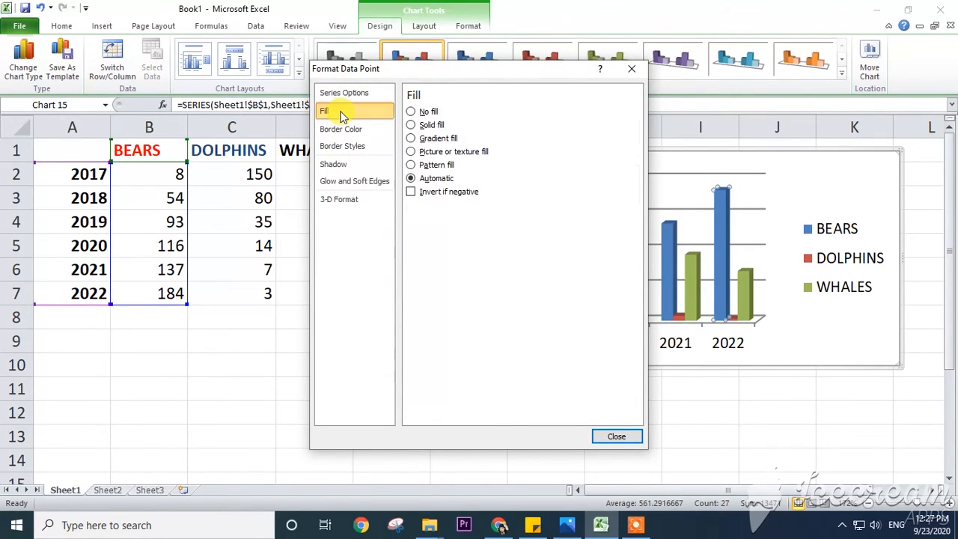
pyautogui.click(411, 125)
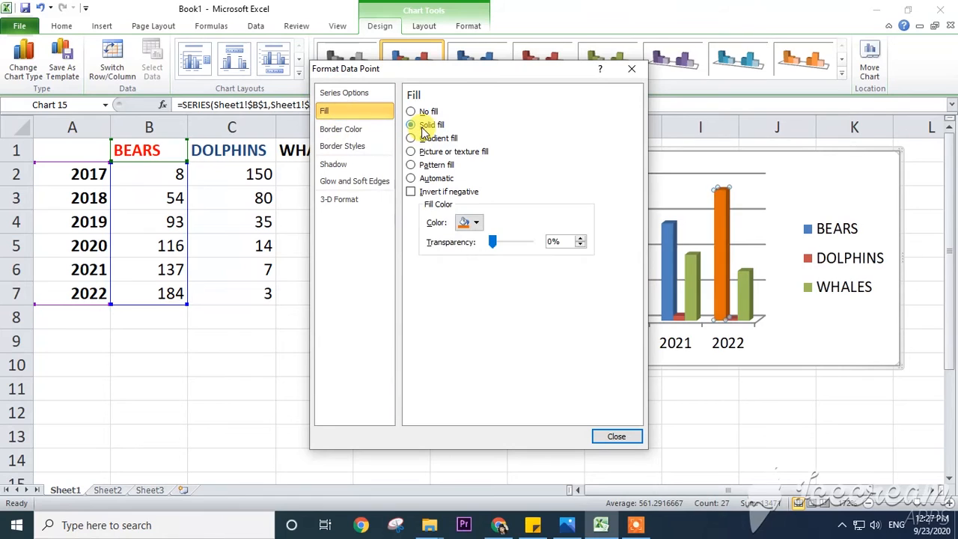
pyautogui.click(471, 222)
pyautogui.click(485, 325)
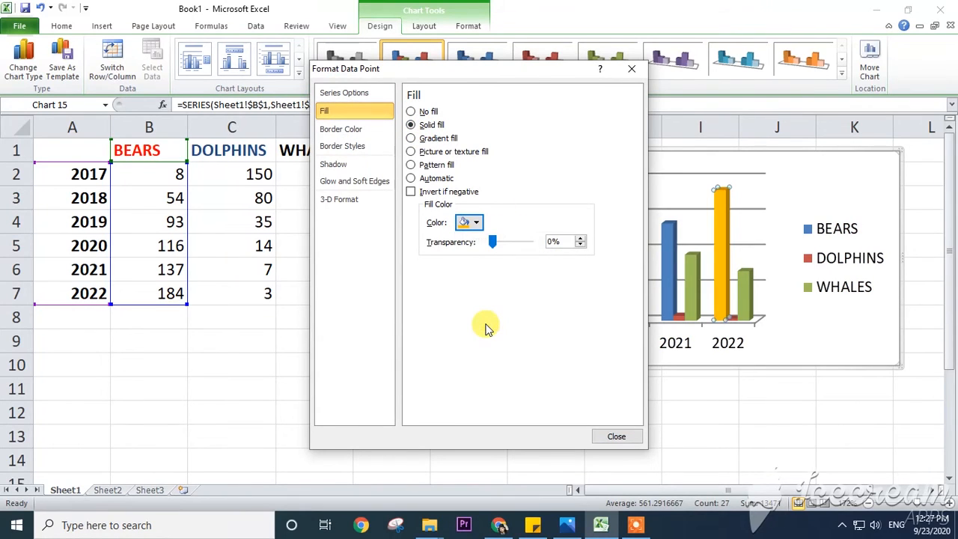
pyautogui.click(615, 436)
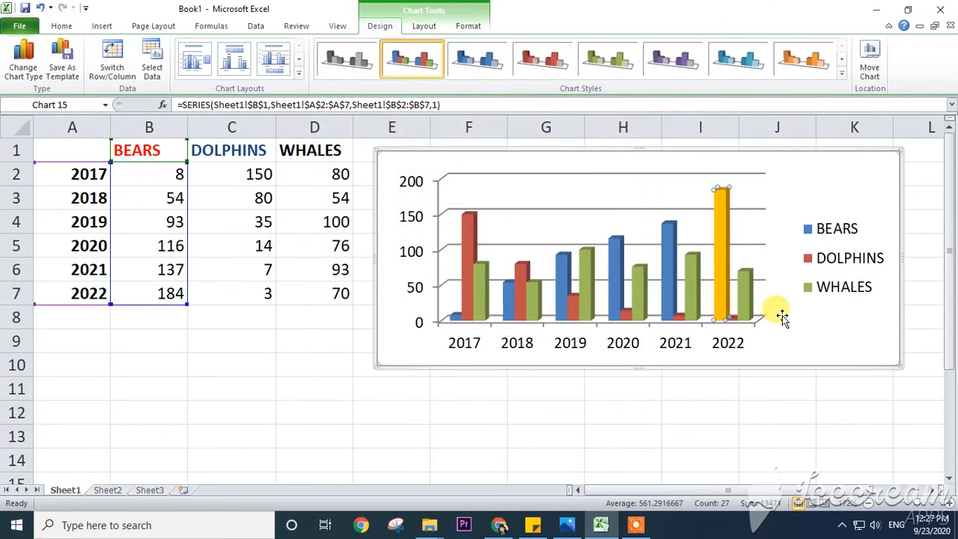
# - Give only the 2021 BEARS bar the same solid orange fill
pyautogui.doubleClick(667, 260)
pyautogui.click(325, 110)
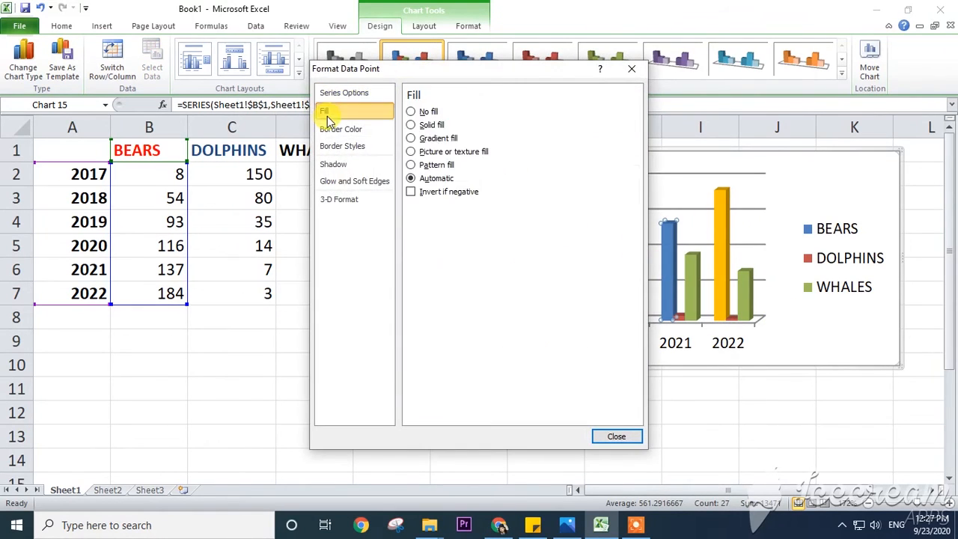
pyautogui.click(411, 124)
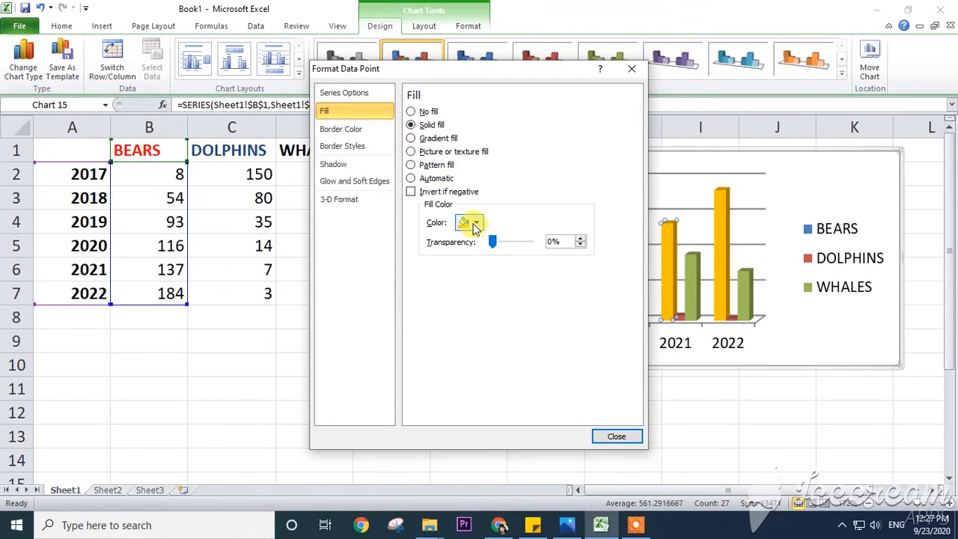
pyautogui.click(615, 436)
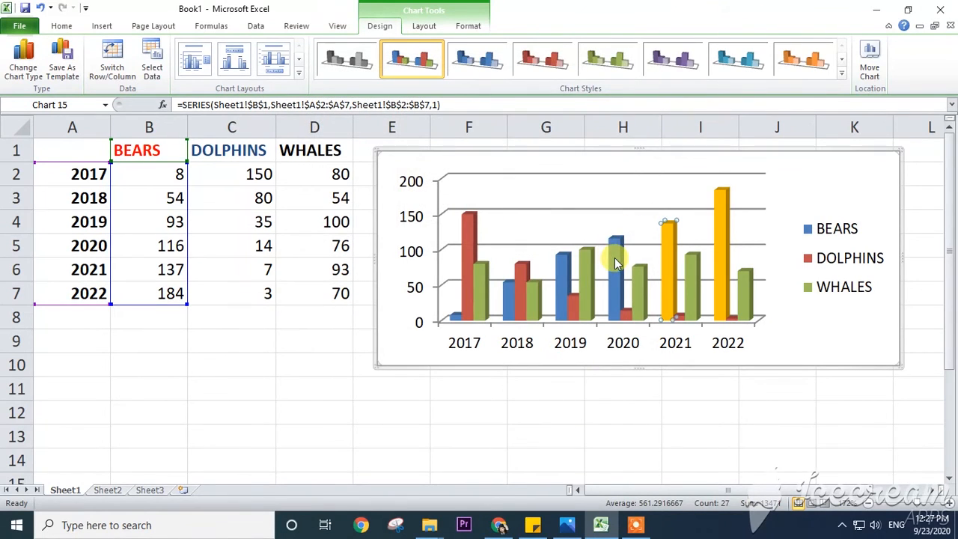
# - Give only the 2020 BEARS bar a solid fill in the darkest olive green theme color
pyautogui.doubleClick(616, 262)
pyautogui.click(331, 113)
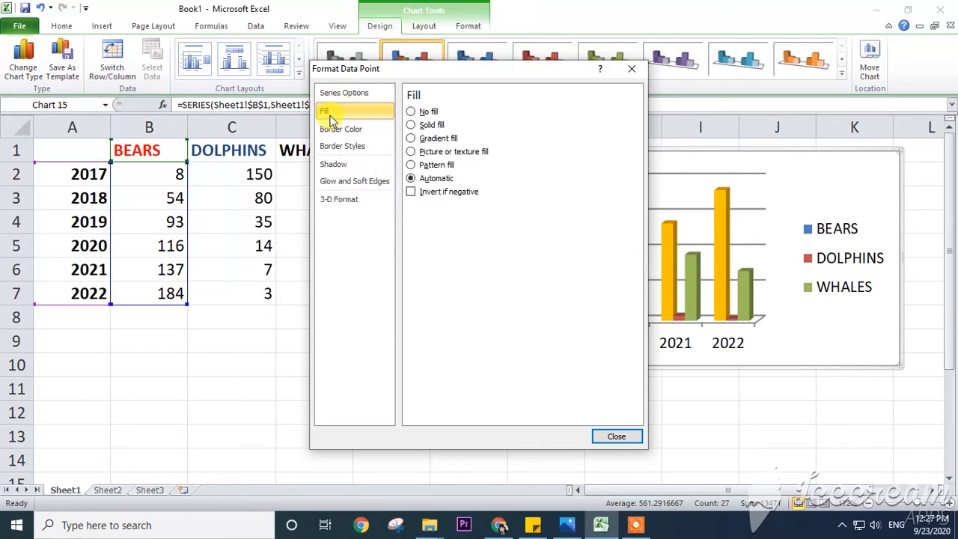
pyautogui.click(411, 124)
pyautogui.click(470, 222)
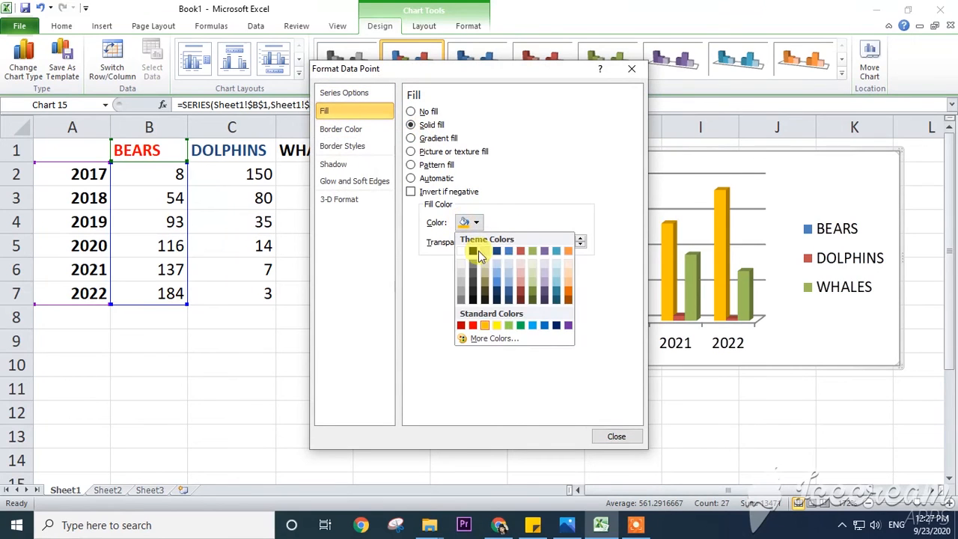
pyautogui.click(533, 298)
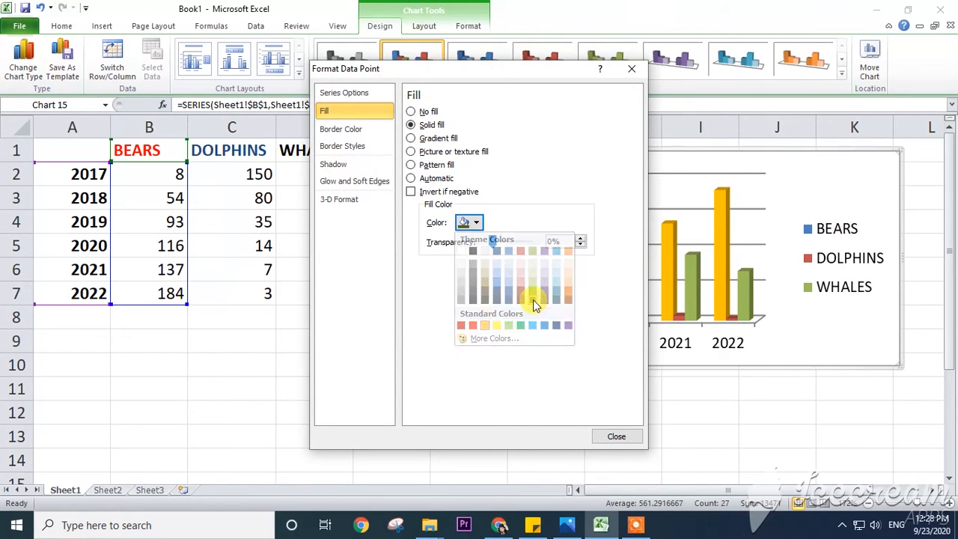
pyautogui.click(616, 435)
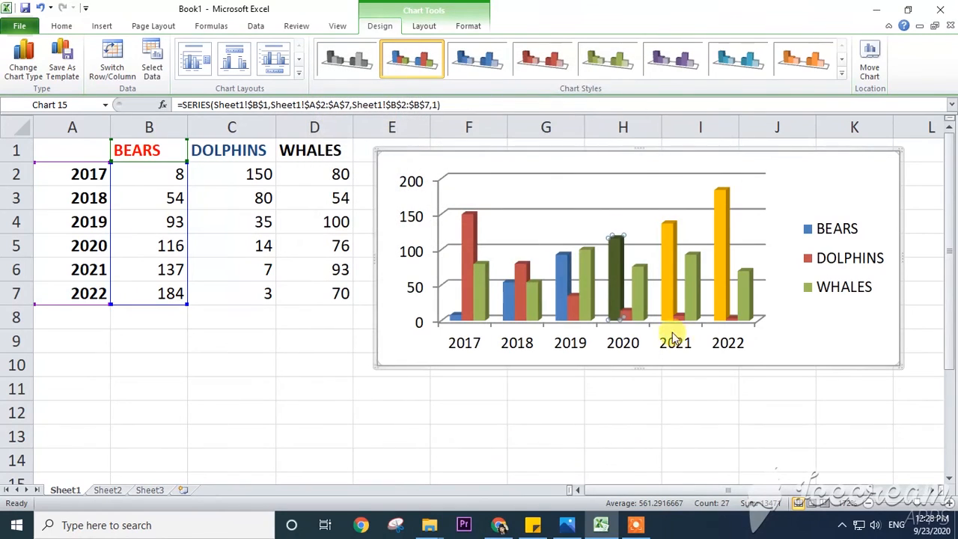
# - Apply the purple chart style to the whole chart
pyautogui.click(824, 314)
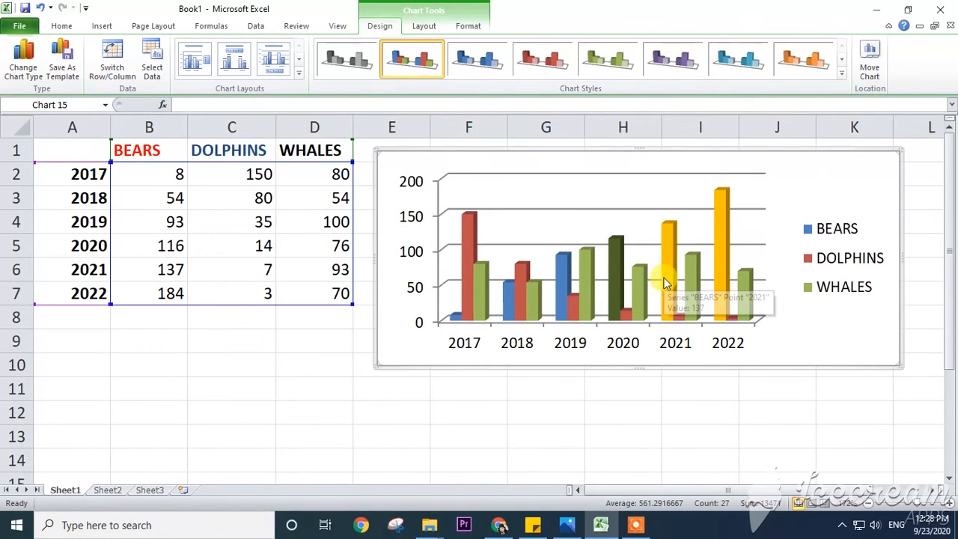
pyautogui.click(663, 70)
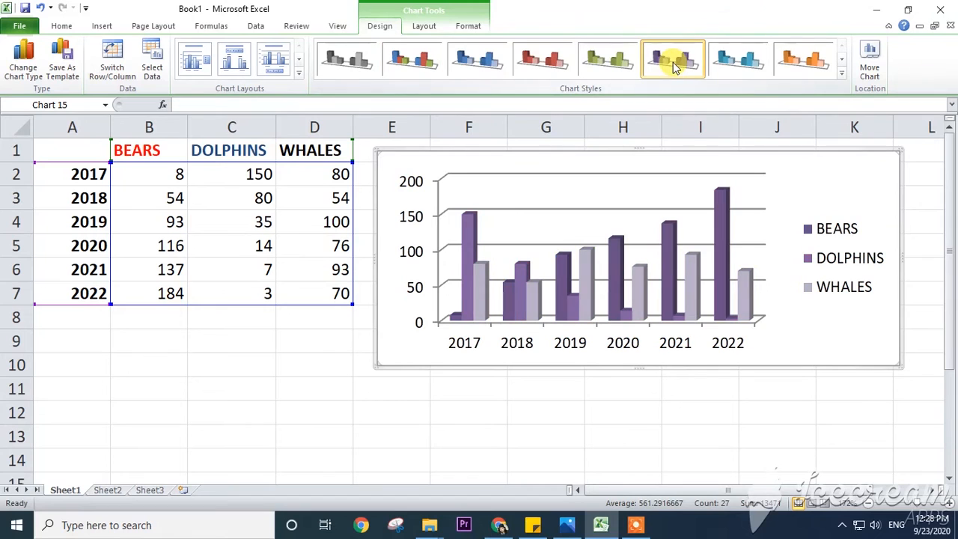
# - Give the DOLPHINS series a solid black border line
pyautogui.doubleClick(469, 222)
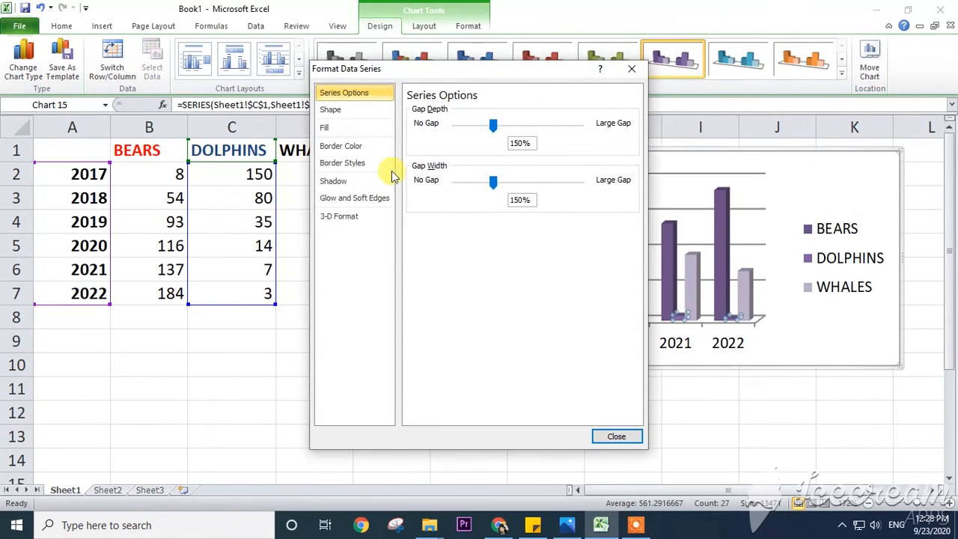
pyautogui.click(338, 128)
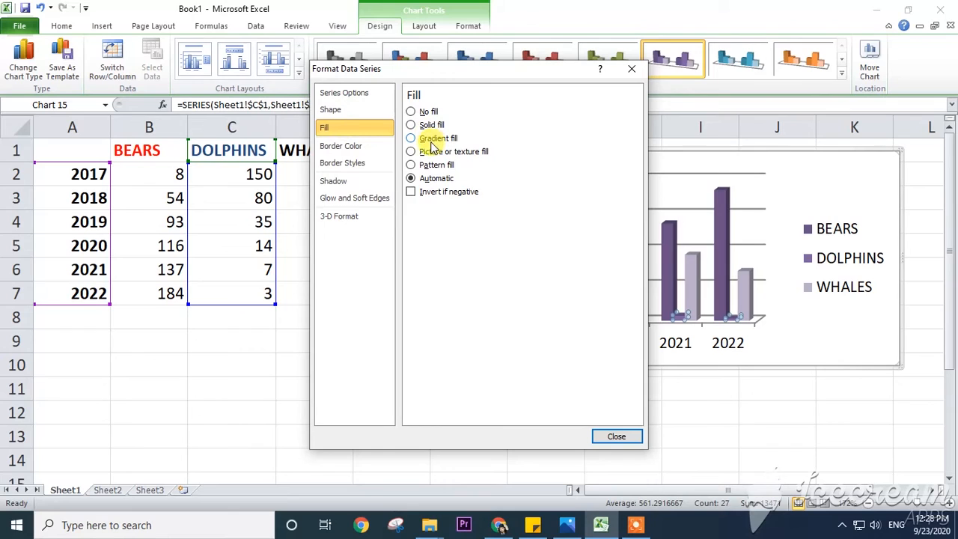
pyautogui.click(349, 148)
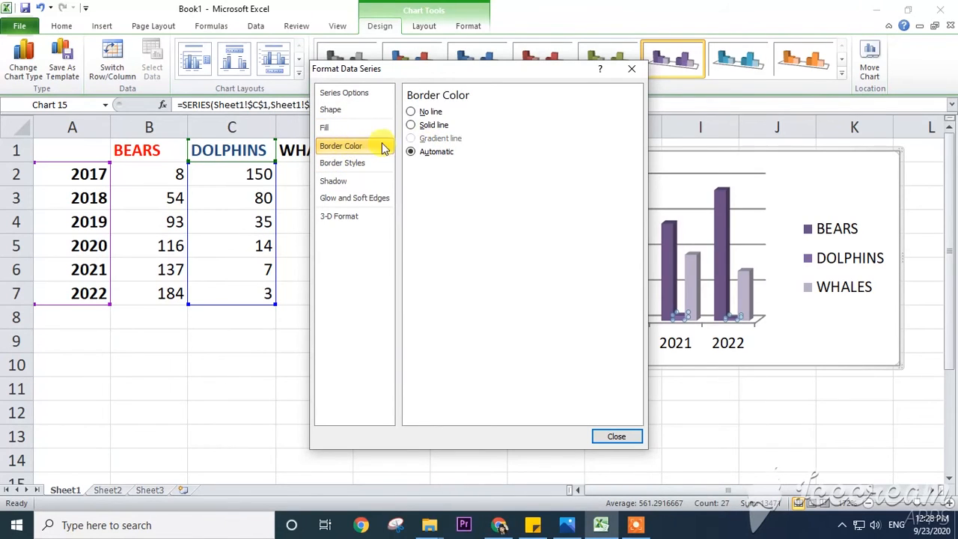
pyautogui.click(426, 125)
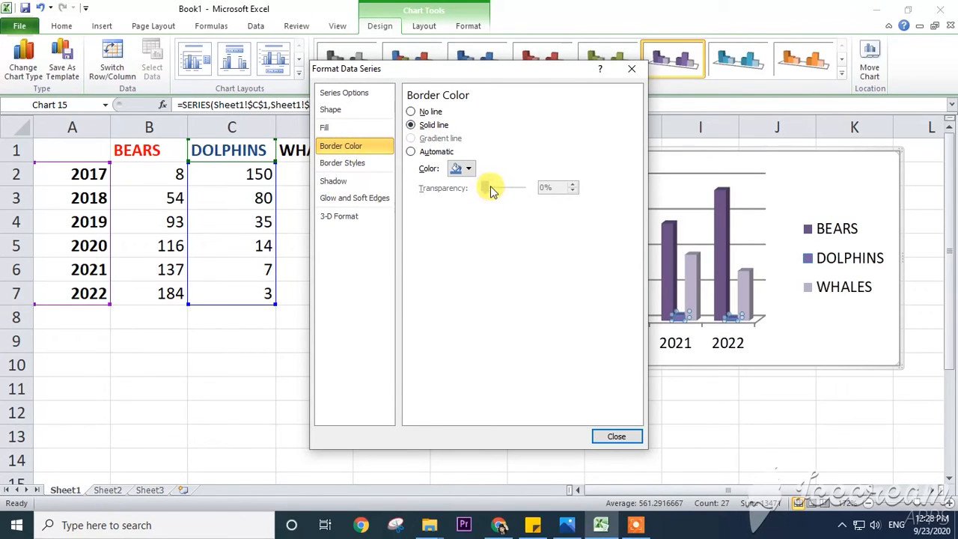
pyautogui.click(467, 169)
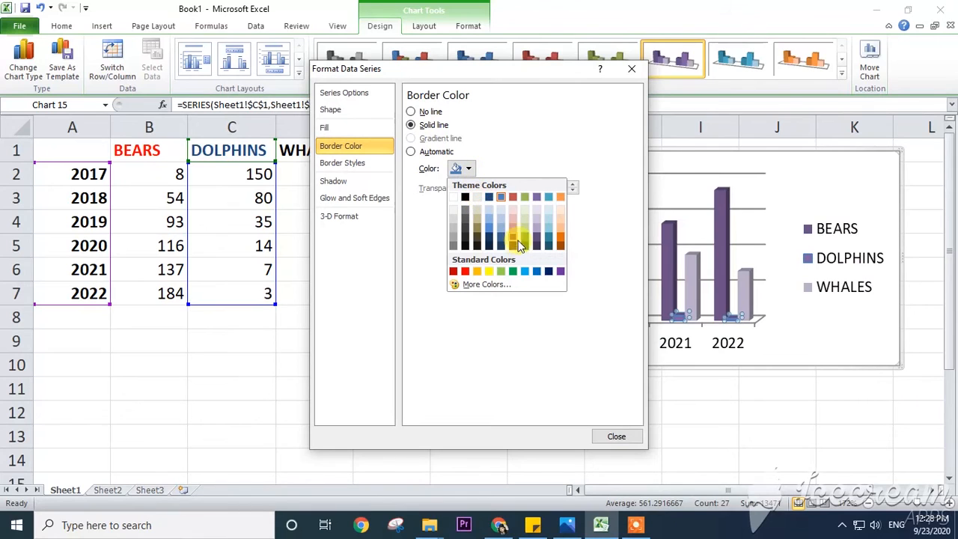
pyautogui.click(465, 243)
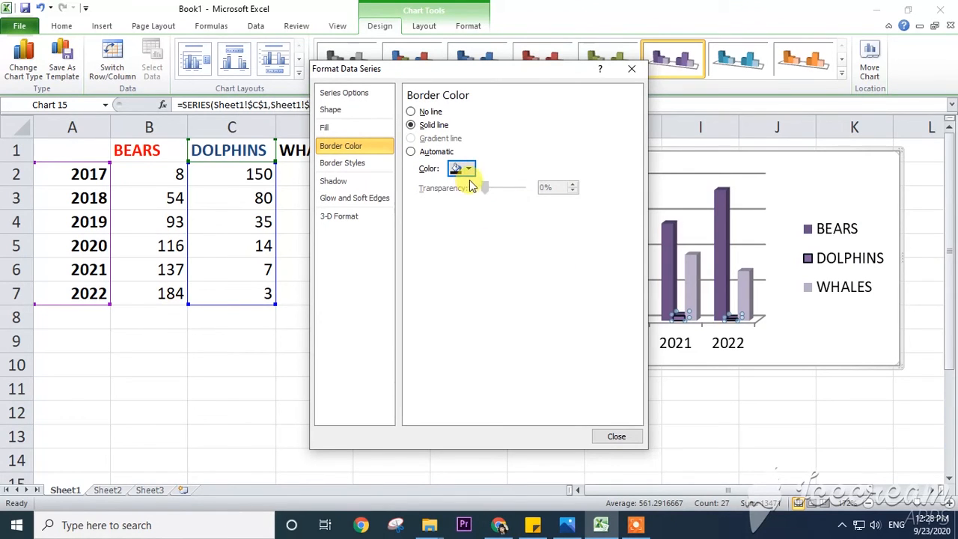
pyautogui.click(615, 436)
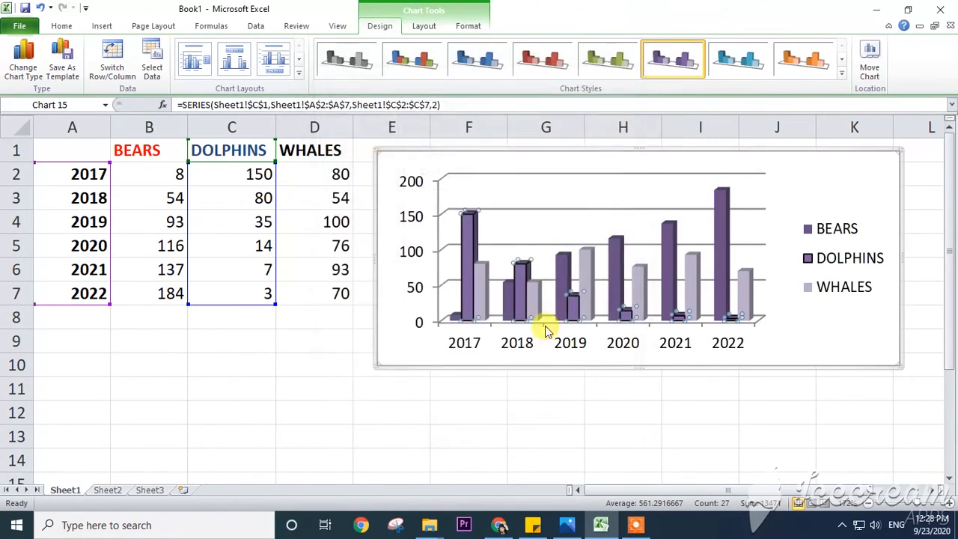
pyautogui.click(613, 252)
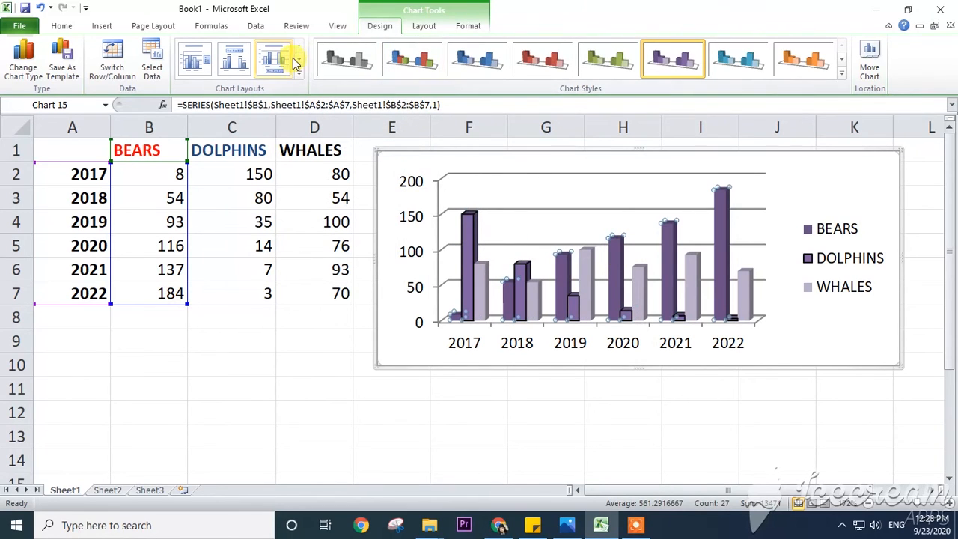
pyautogui.click(613, 252)
pyautogui.doubleClick(612, 250)
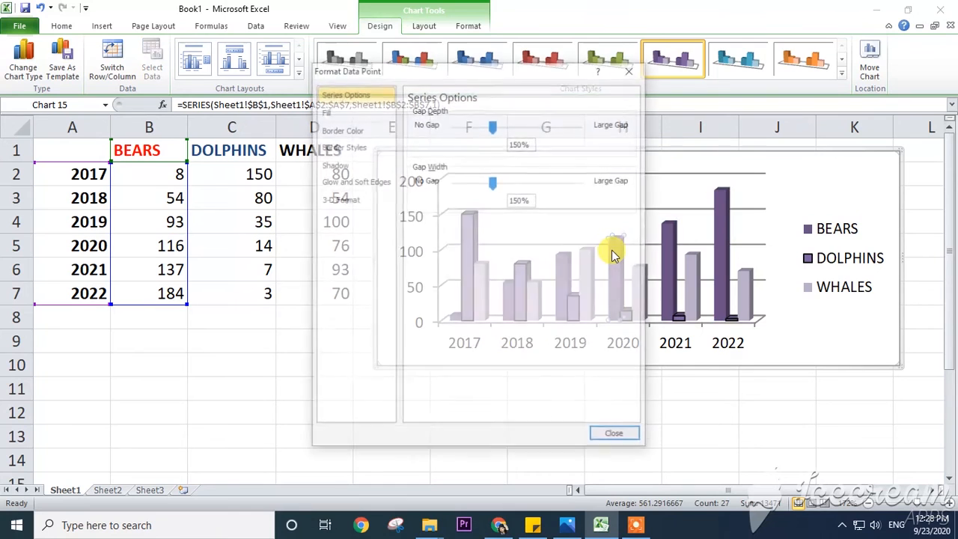
pyautogui.click(619, 435)
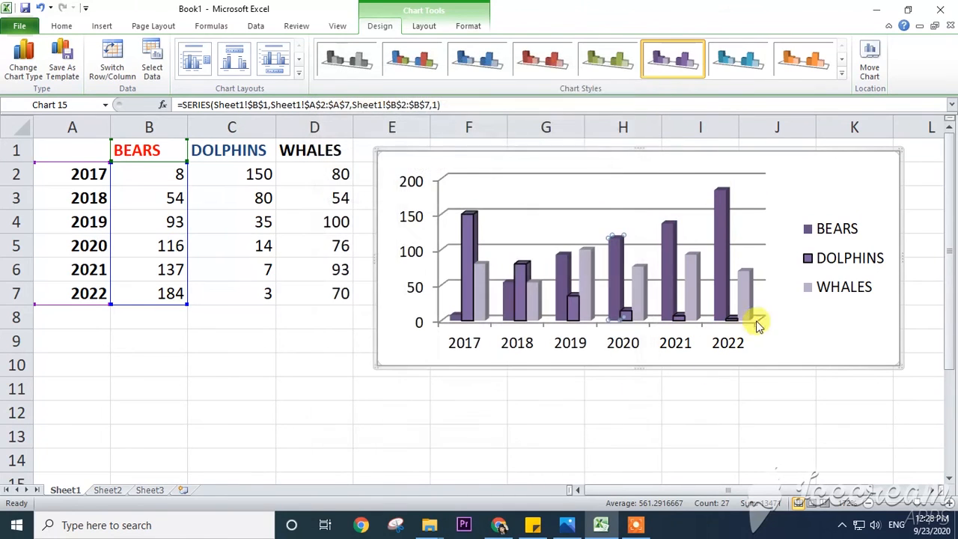
# - Give the WHALES series a solid fill in the darkest aqua theme color and close the formatting dialog
pyautogui.doubleClick(690, 268)
pyautogui.click(347, 129)
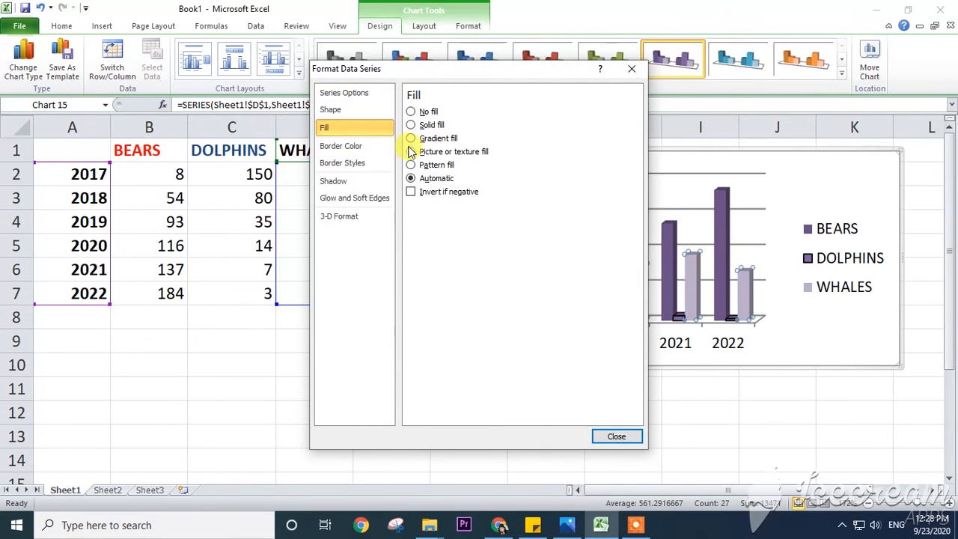
pyautogui.click(411, 125)
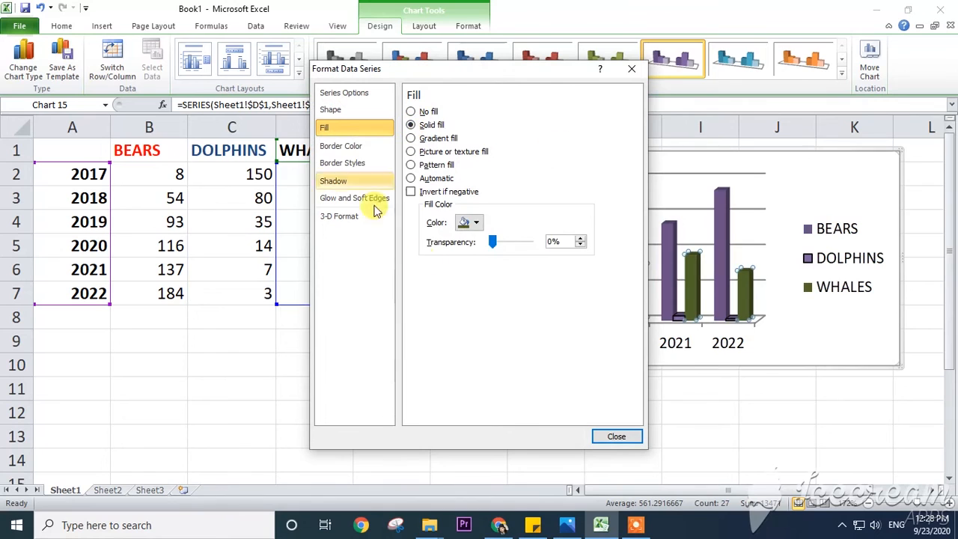
pyautogui.click(469, 223)
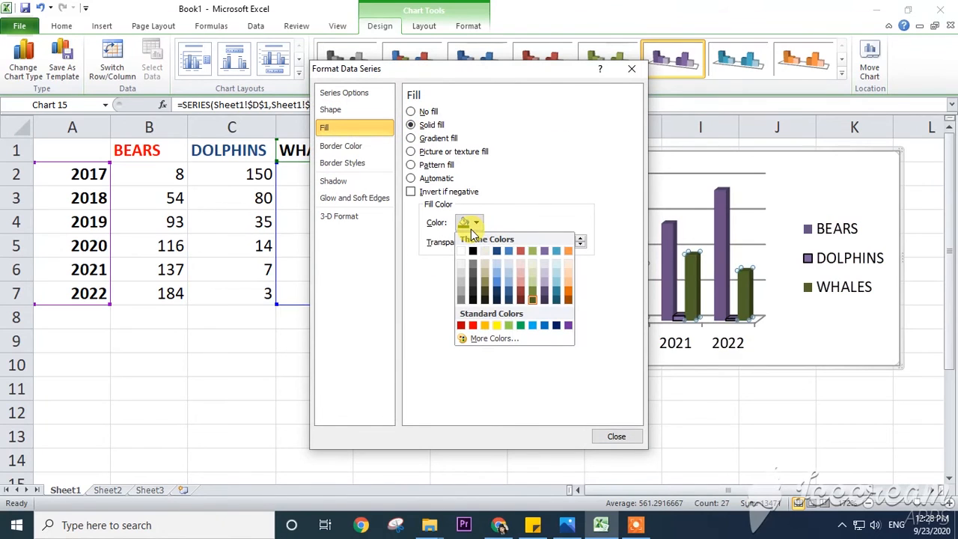
pyautogui.click(556, 298)
pyautogui.click(676, 368)
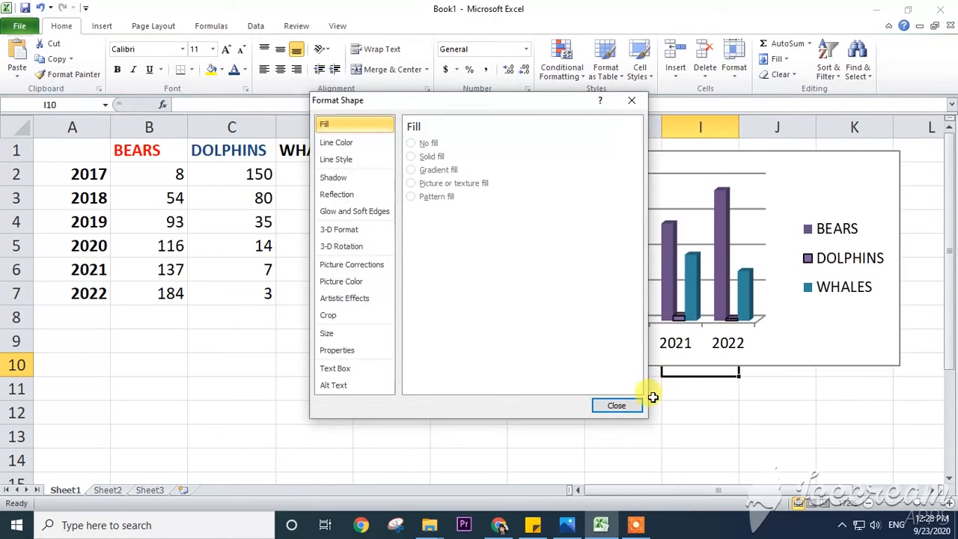
pyautogui.click(615, 405)
# - Apply the red double-outlined WordArt style to the number labels of the chart's vertical axis
pyautogui.click(778, 335)
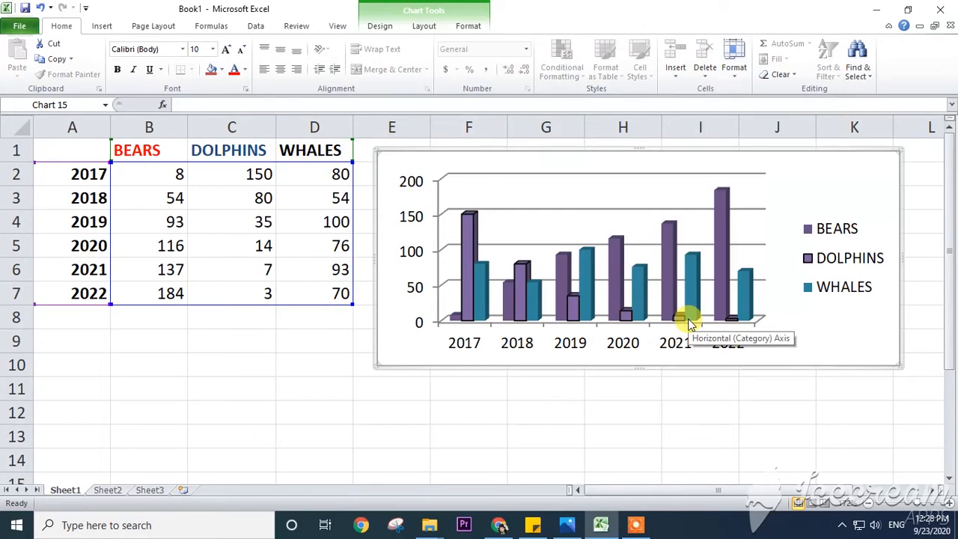
pyautogui.click(408, 186)
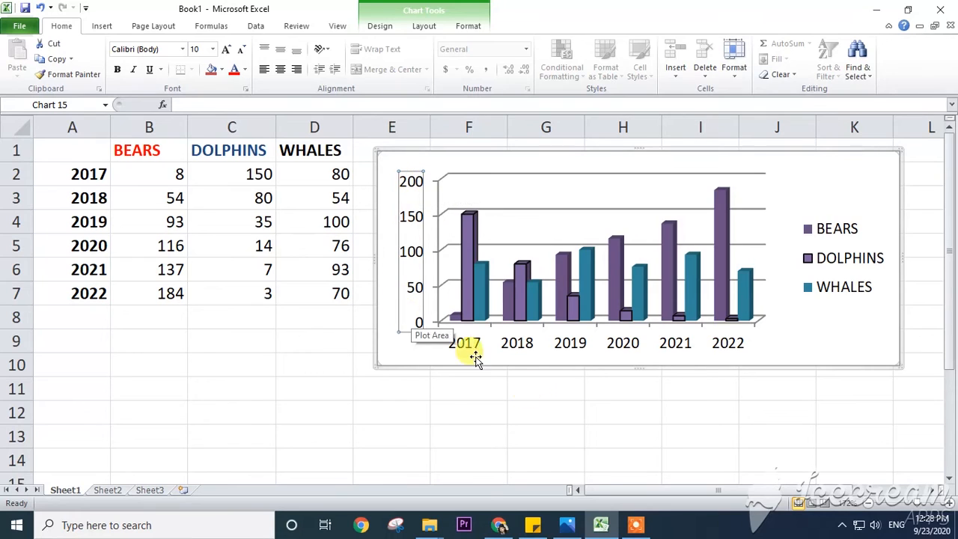
pyautogui.click(522, 350)
pyautogui.click(410, 212)
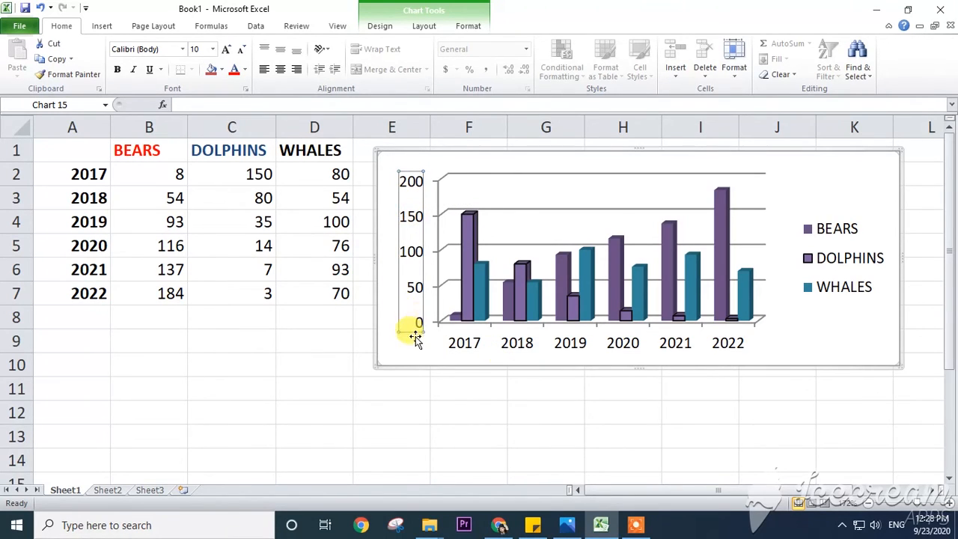
pyautogui.click(469, 28)
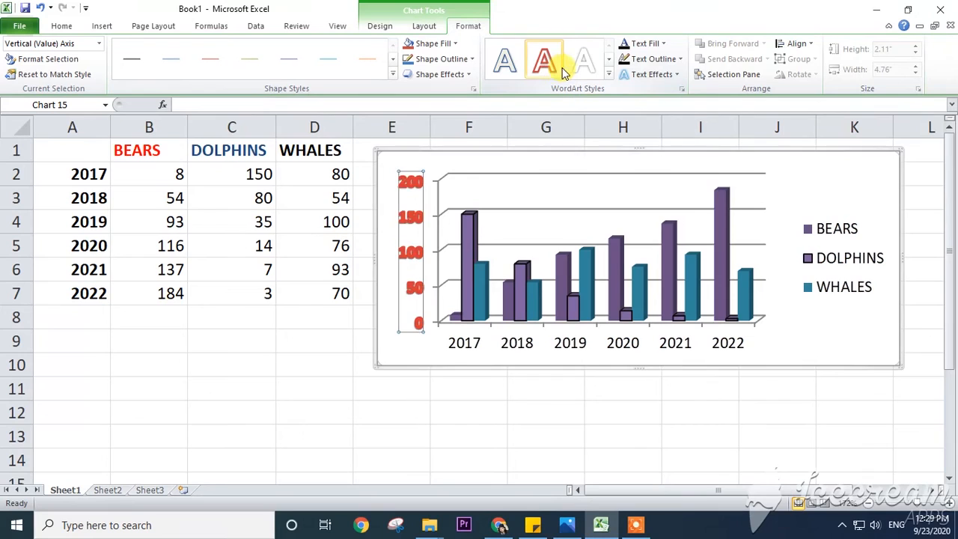
pyautogui.click(609, 74)
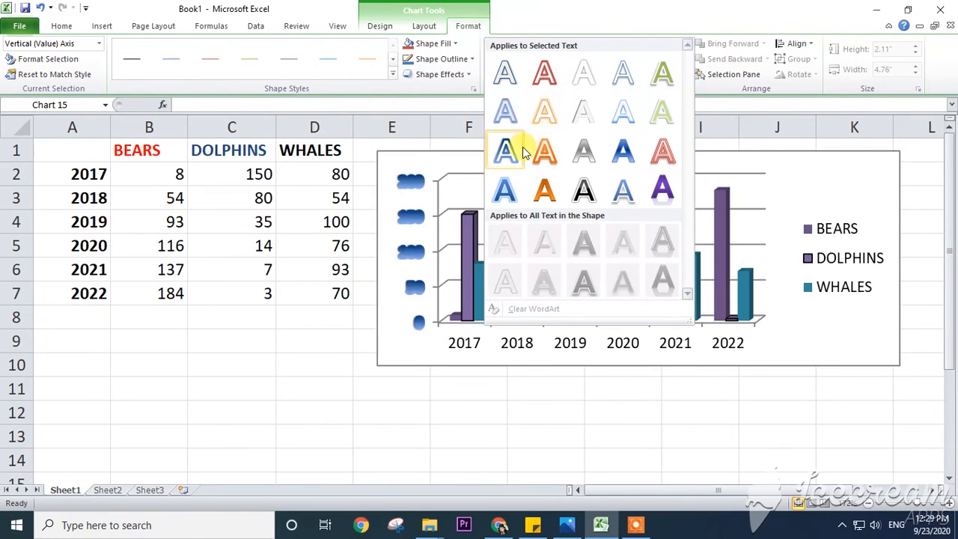
pyautogui.click(662, 164)
pyautogui.click(502, 368)
pyautogui.click(509, 345)
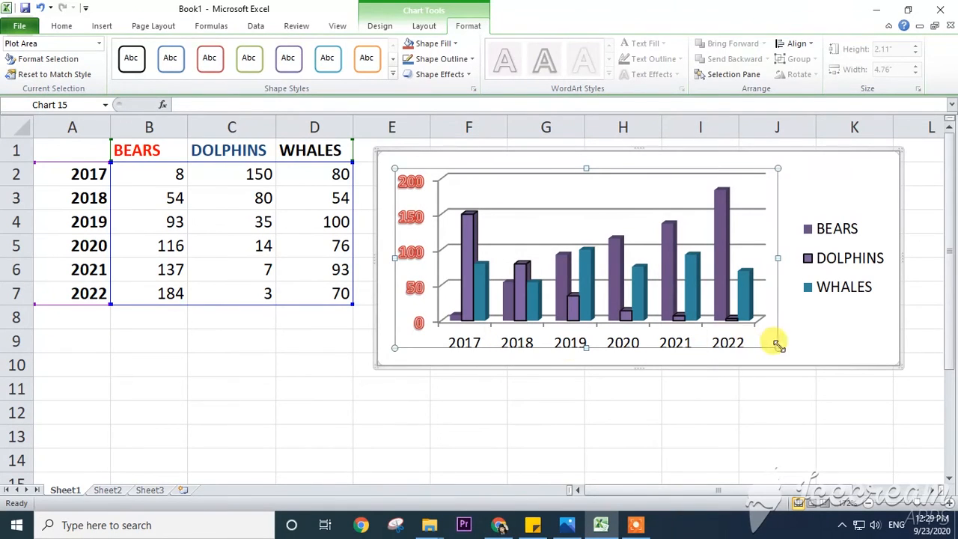
pyautogui.moveTo(778, 346); pyautogui.dragTo(770, 326)
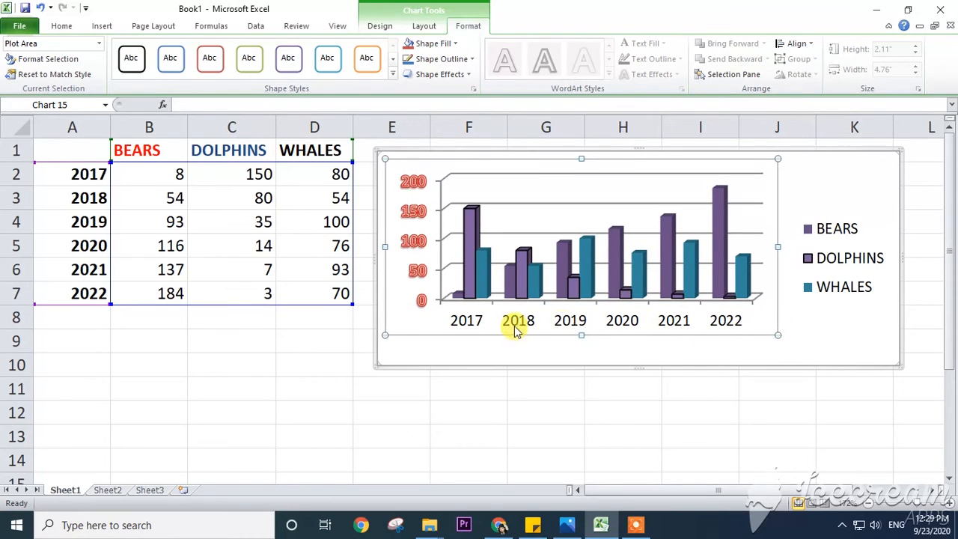
pyautogui.moveTo(573, 336); pyautogui.dragTo(578, 349)
# - Give the year labels on the chart's horizontal axis a dark purple text fill and the purple WordArt style with reflection
pyautogui.click(579, 340)
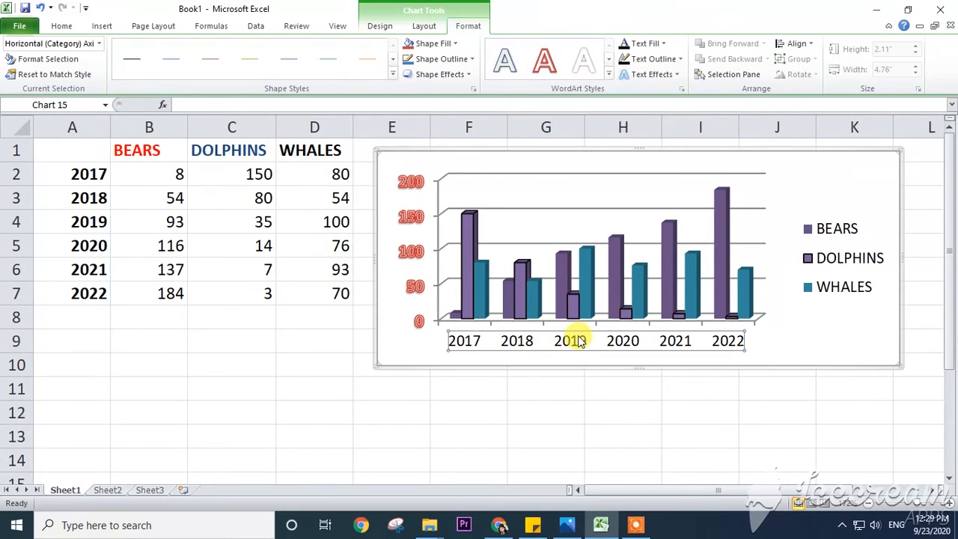
pyautogui.doubleClick(578, 341)
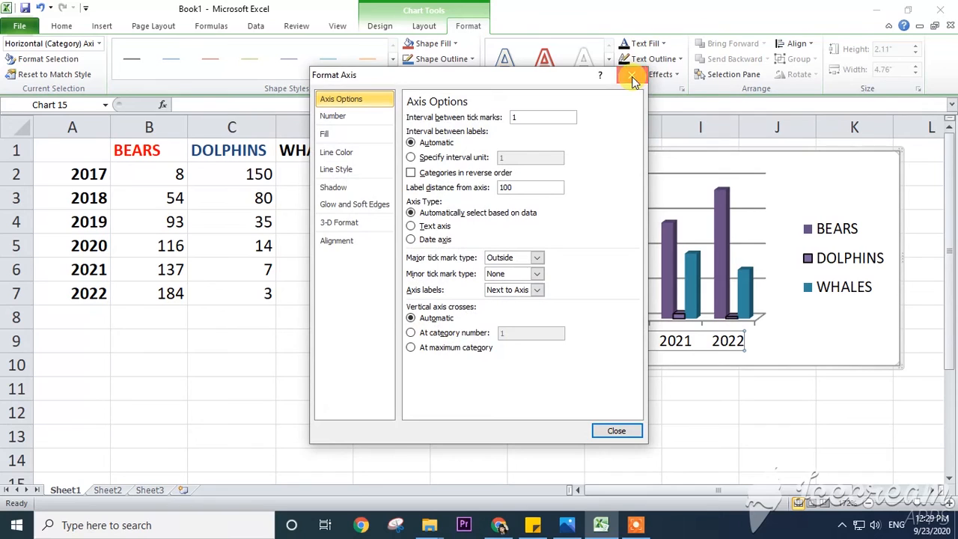
pyautogui.click(632, 76)
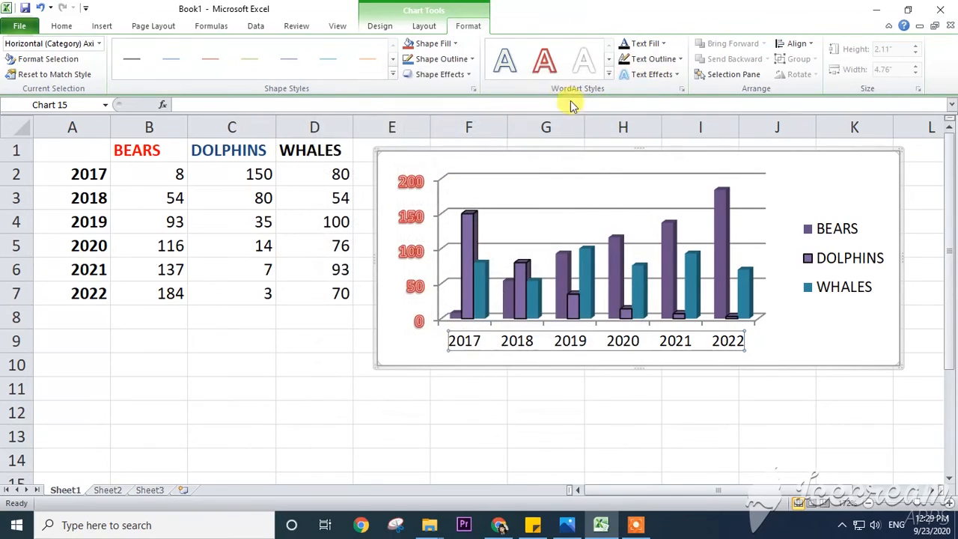
pyautogui.click(637, 45)
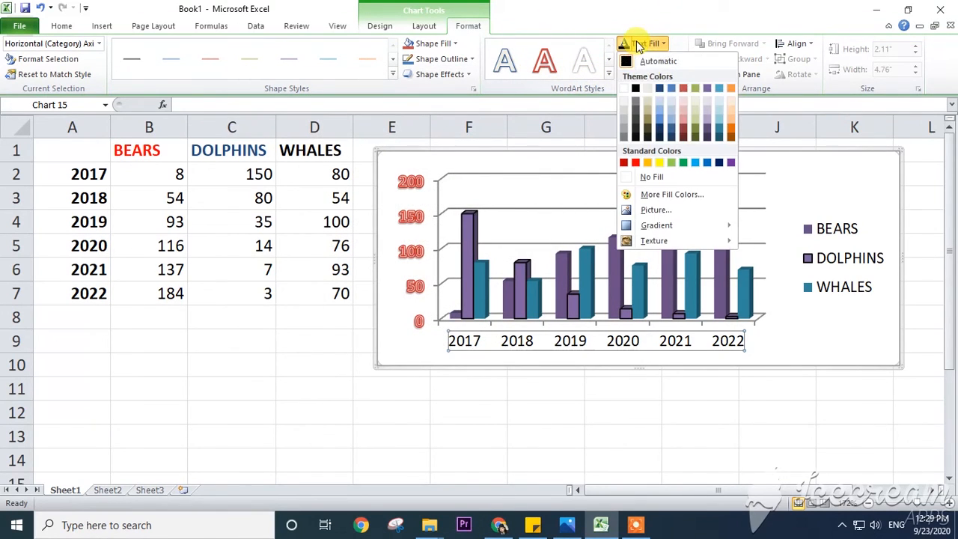
pyautogui.click(700, 132)
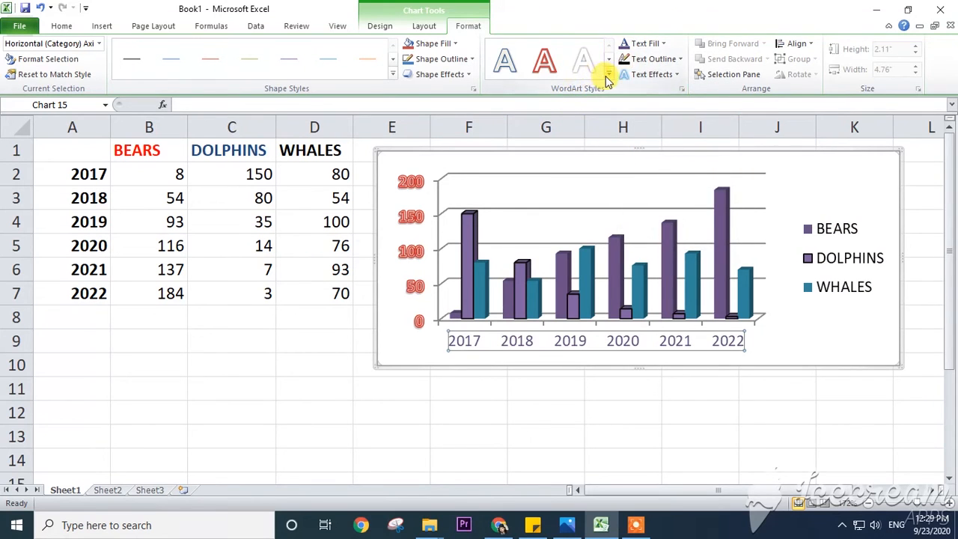
pyautogui.click(608, 74)
pyautogui.click(662, 189)
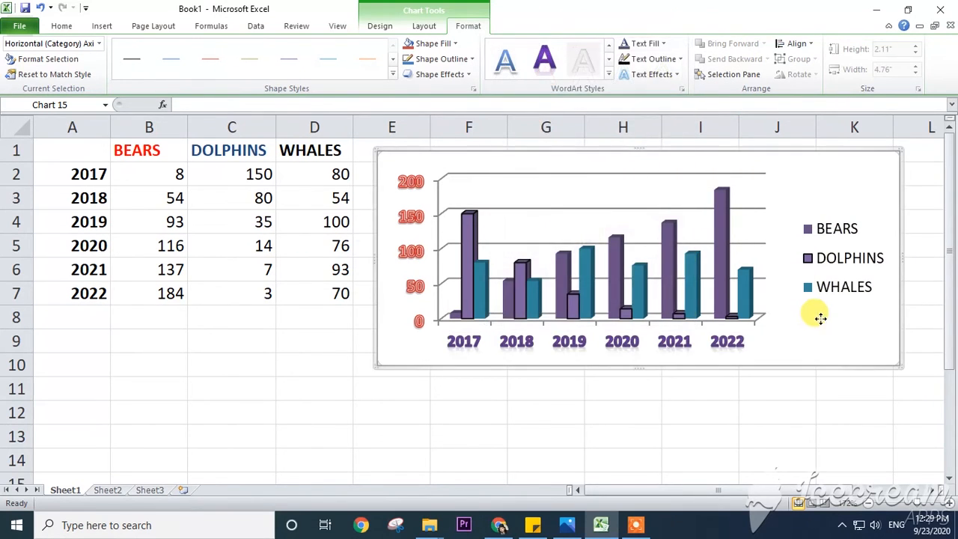
pyautogui.click(808, 310)
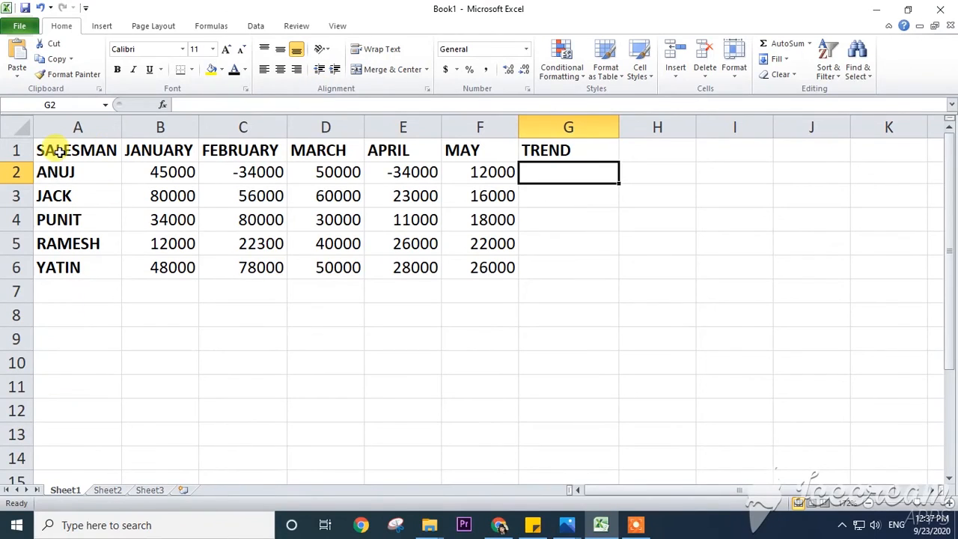
# - Change the February sales figure in cell C4 to -80000
pyautogui.moveTo(47, 150); pyautogui.dragTo(191, 150)
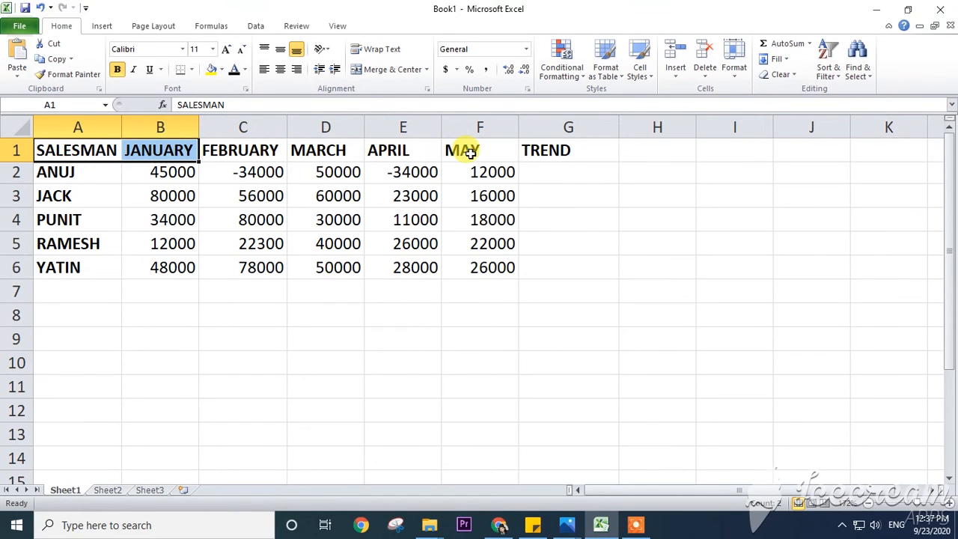
pyautogui.click(91, 173)
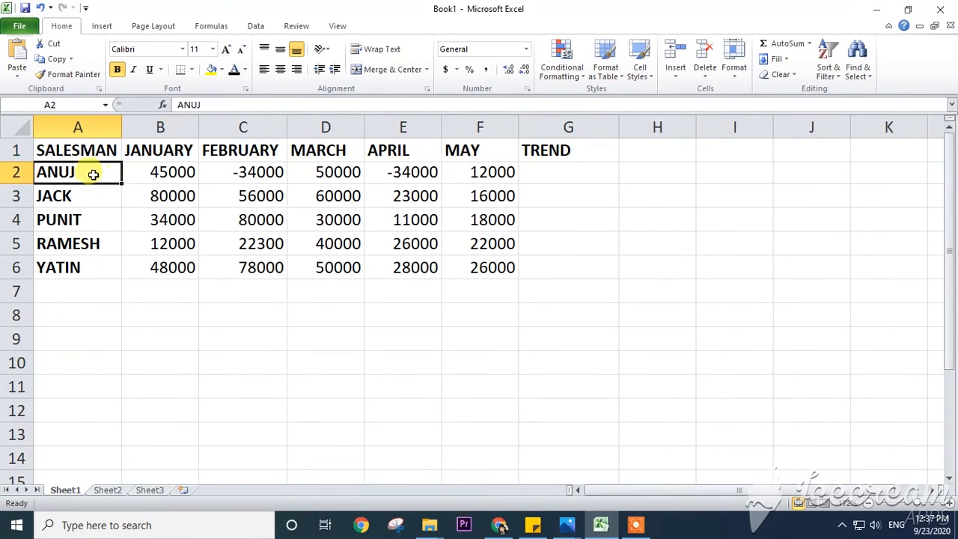
pyautogui.click(235, 222)
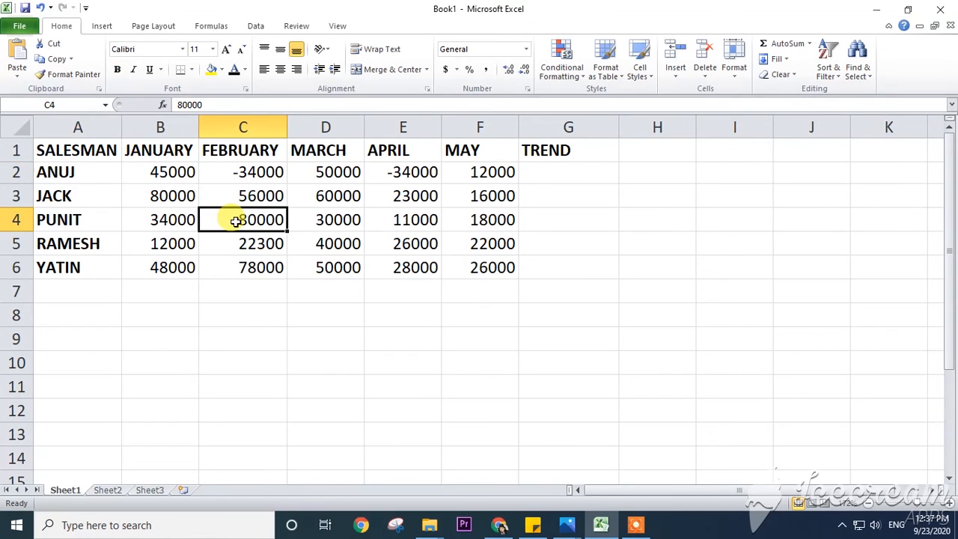
pyautogui.write('-80000')
pyautogui.press('Return')
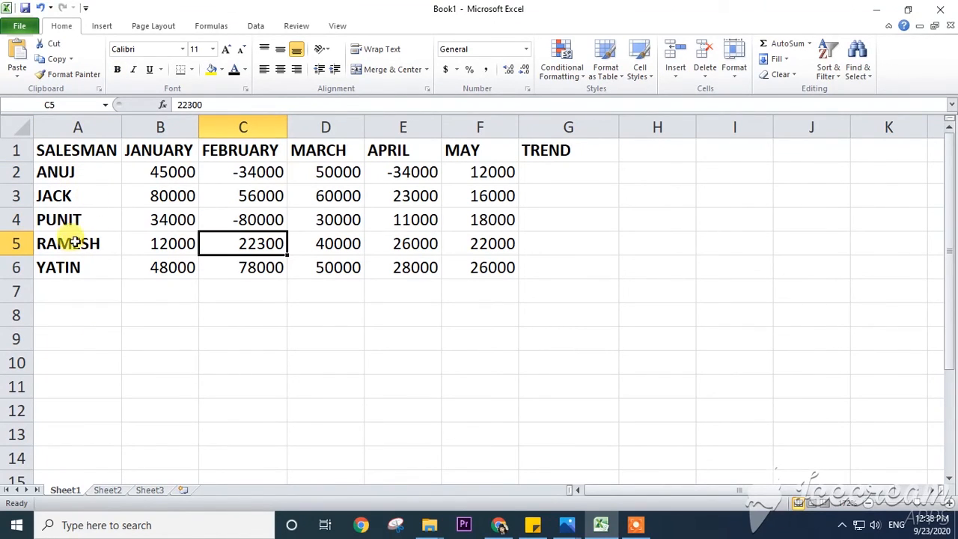
# - Change the April sales figure in cell E5 to -26000
pyautogui.click(75, 221)
pyautogui.click(78, 246)
pyautogui.click(70, 267)
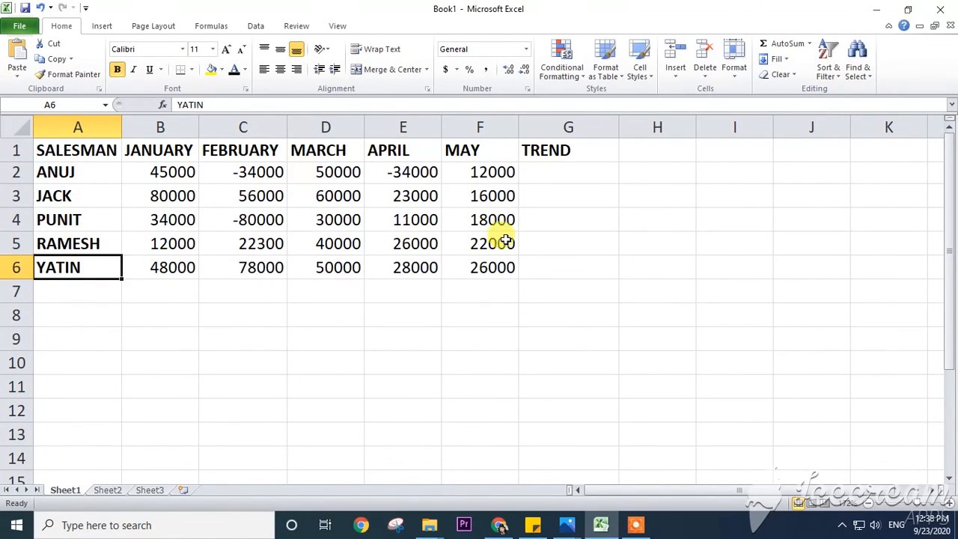
pyautogui.click(395, 247)
pyautogui.doubleClick(393, 243)
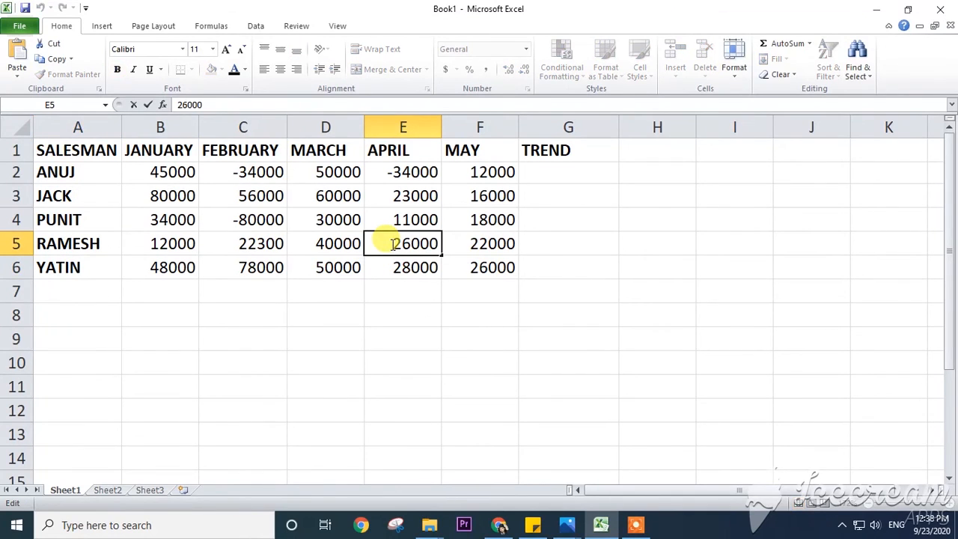
pyautogui.write('-')
pyautogui.press('Return')
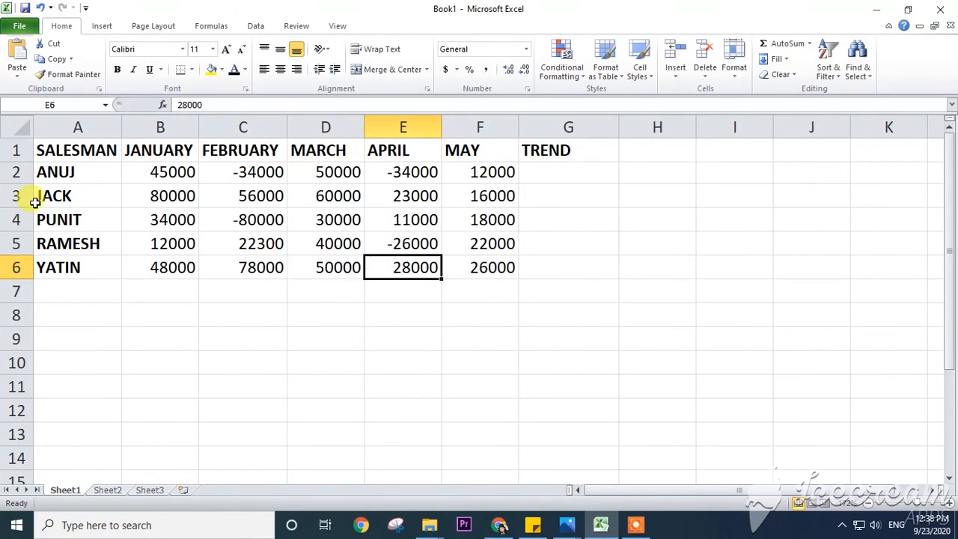
# - Insert a line sparkline in TREND cell G2 from the January to May figures in B2:F2
pyautogui.click(558, 176)
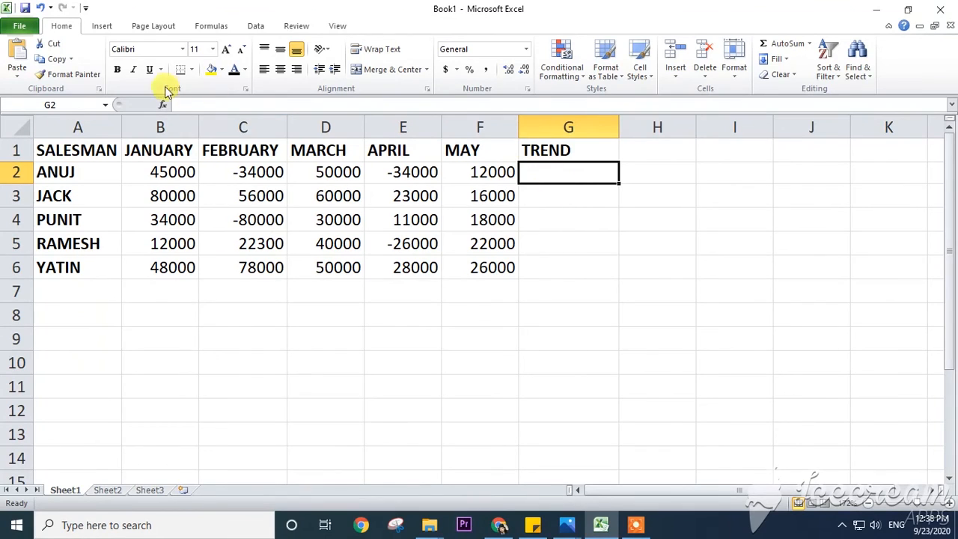
pyautogui.click(103, 27)
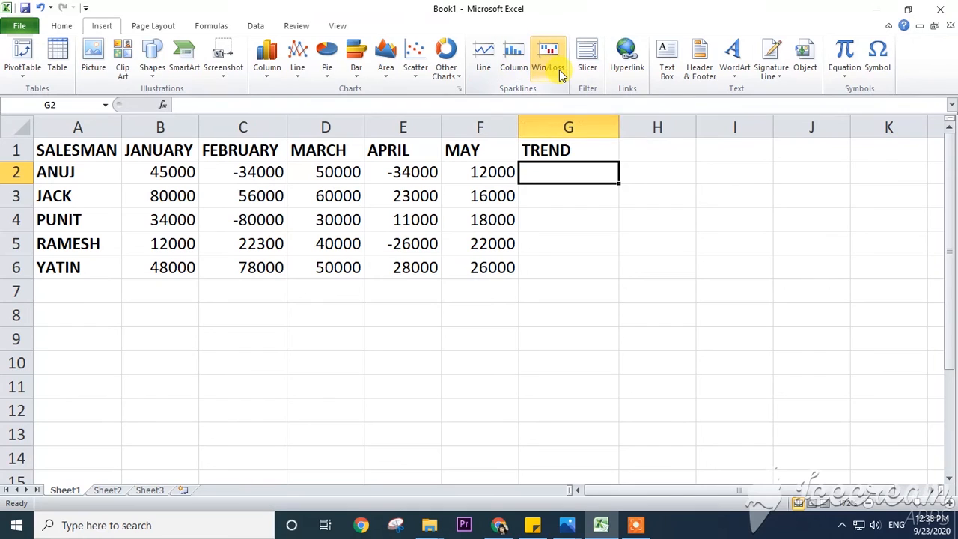
pyautogui.click(487, 76)
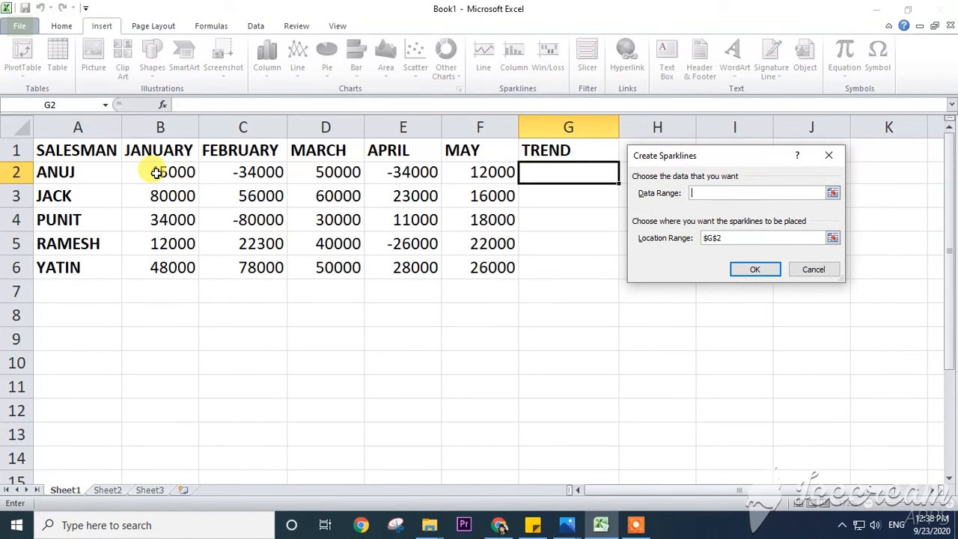
pyautogui.moveTo(156, 172); pyautogui.dragTo(476, 172)
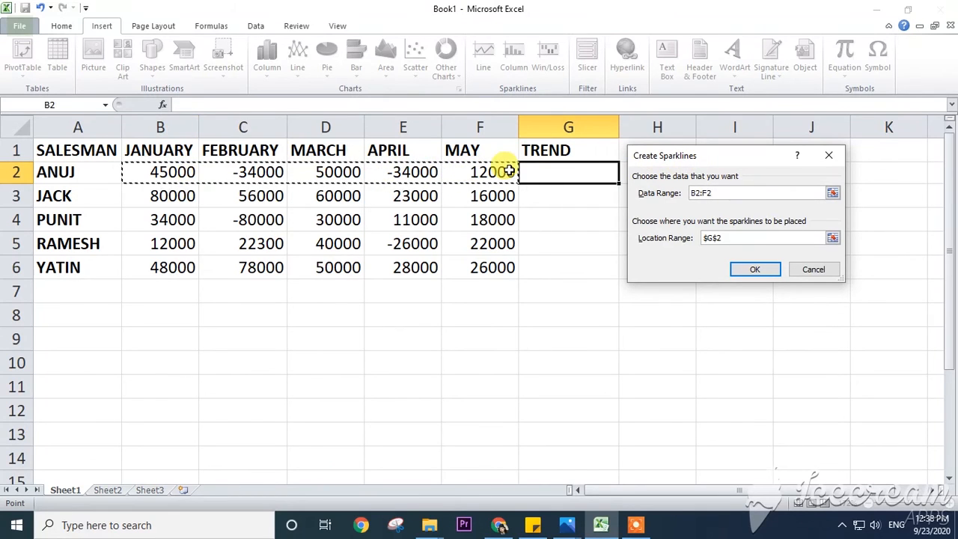
pyautogui.click(547, 180)
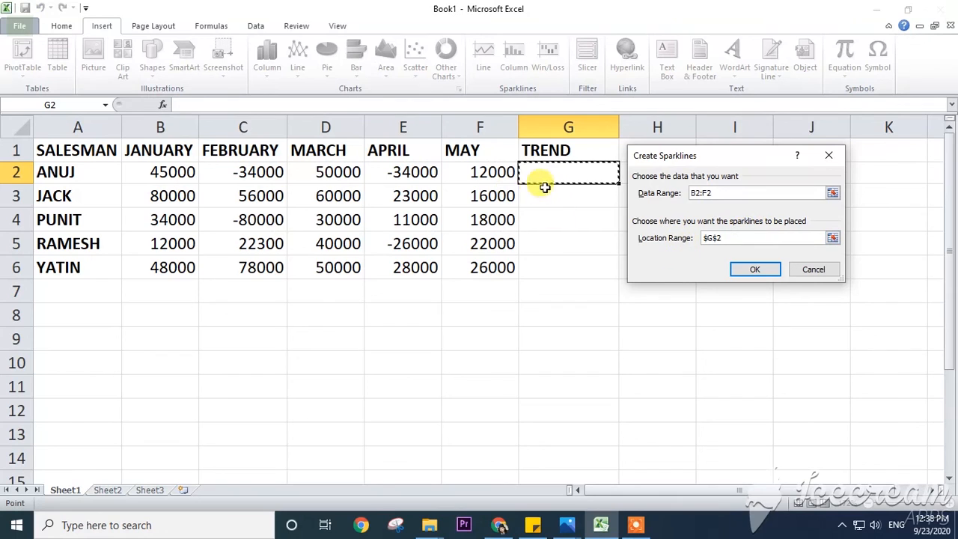
pyautogui.click(758, 268)
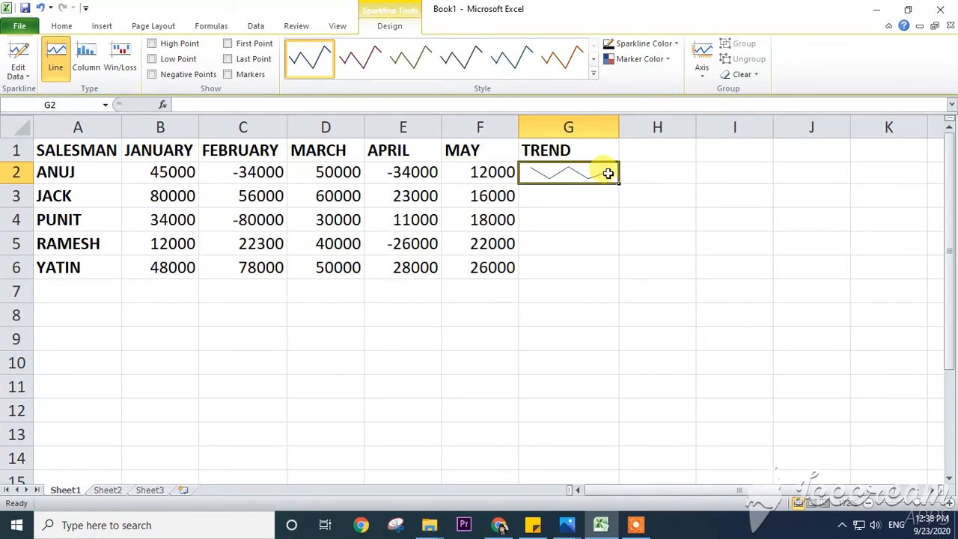
pyautogui.moveTo(619, 183)
pyautogui.mouseDown()
pyautogui.moveTo(609, 278)
pyautogui.moveTo(609, 183)
pyautogui.mouseUp()
# - Insert a column sparkline in TREND cell G3 from the January to May figures in B3:F3
pyautogui.click(580, 193)
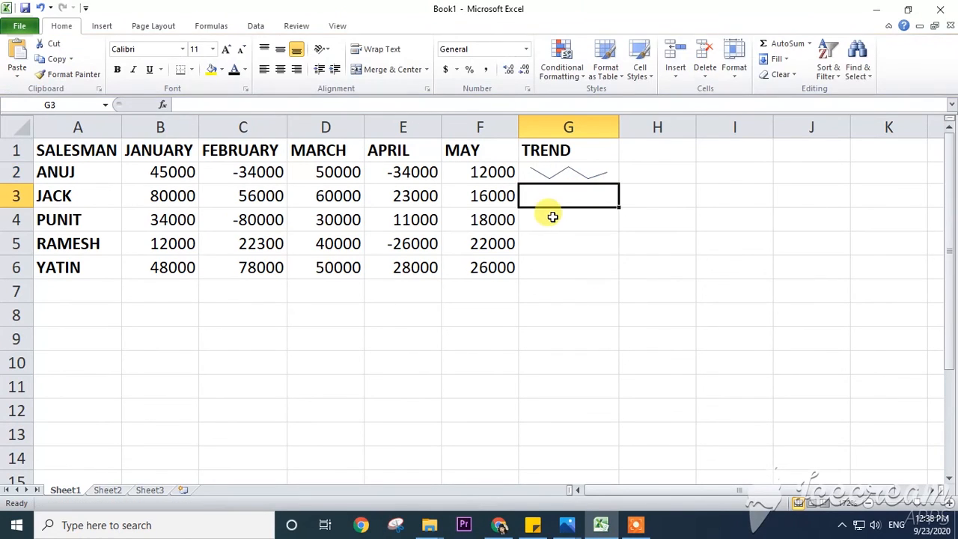
pyautogui.click(105, 28)
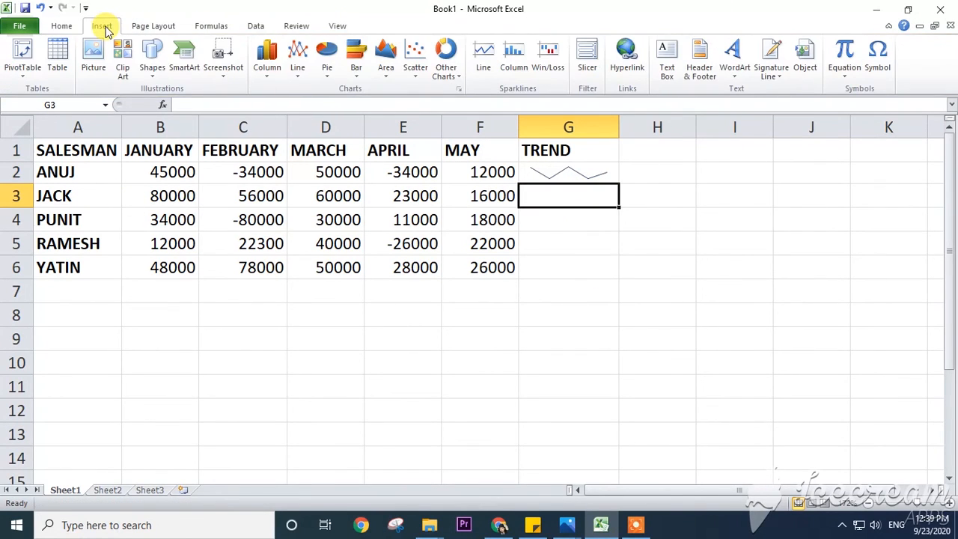
pyautogui.click(515, 68)
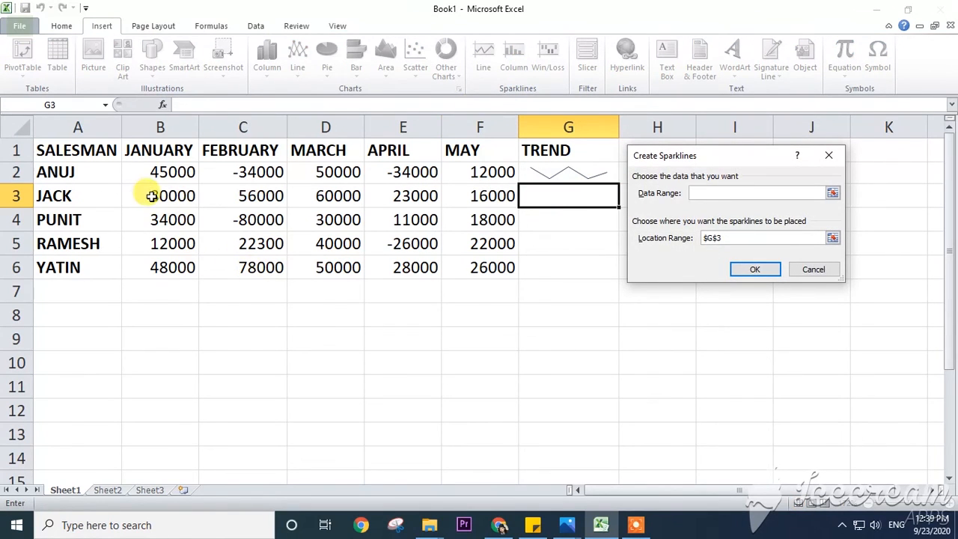
pyautogui.moveTo(149, 196); pyautogui.dragTo(455, 202)
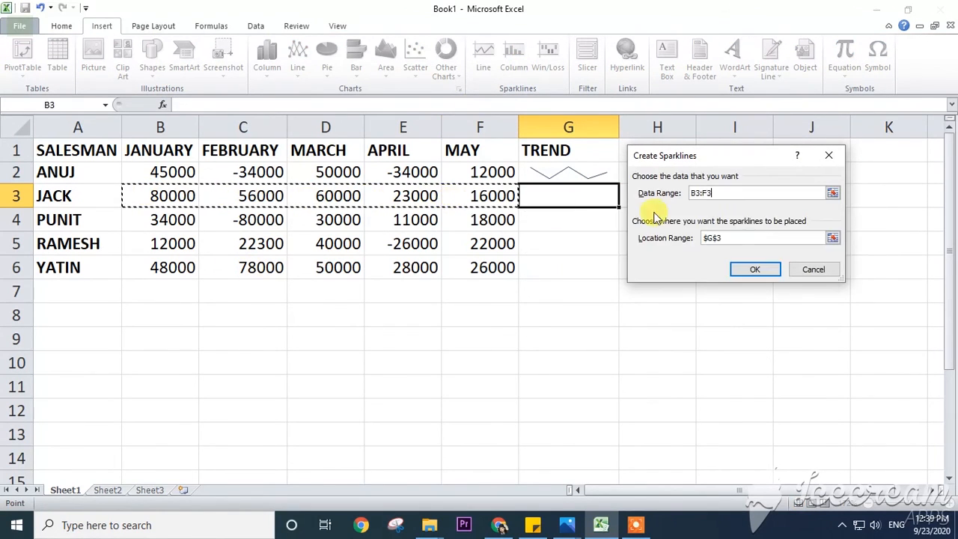
pyautogui.click(574, 200)
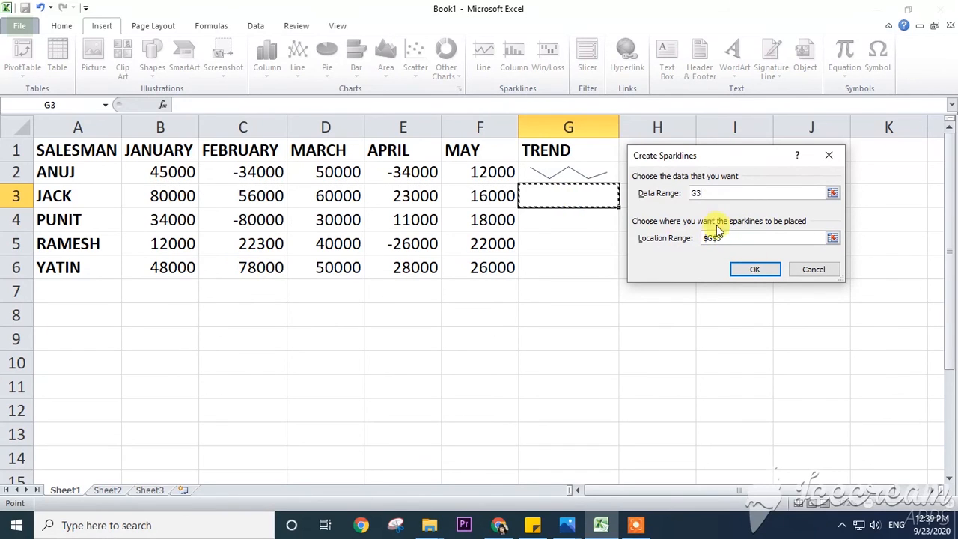
pyautogui.moveTo(155, 188); pyautogui.dragTo(459, 195)
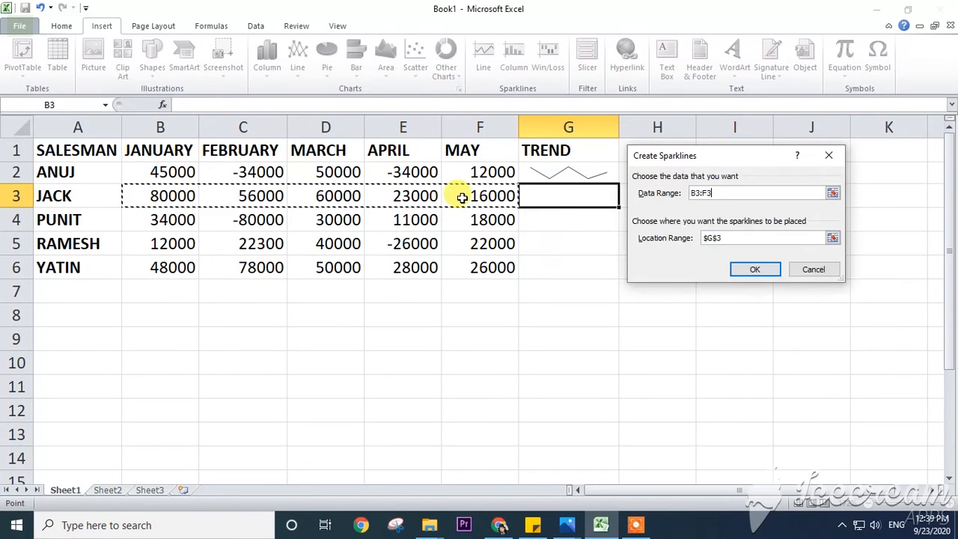
pyautogui.click(733, 239)
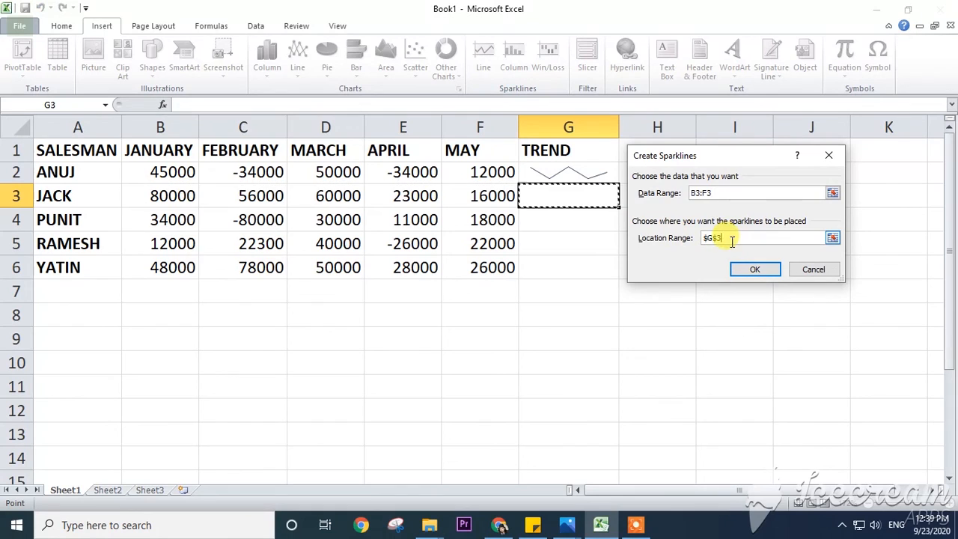
pyautogui.click(746, 271)
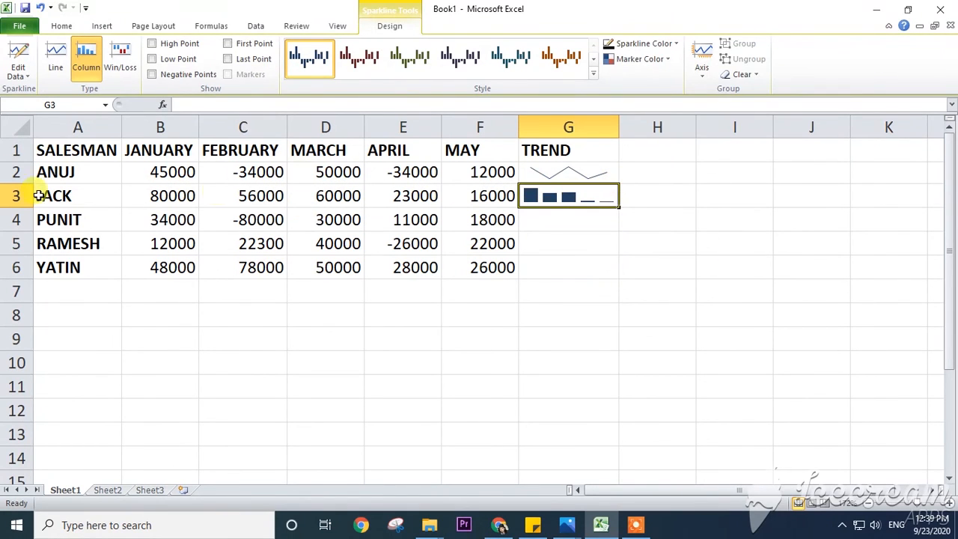
# - Increase the height of row 3 slightly and change the February sales figure in cell C3 to -56000
pyautogui.moveTo(17, 207); pyautogui.dragTo(17, 213)
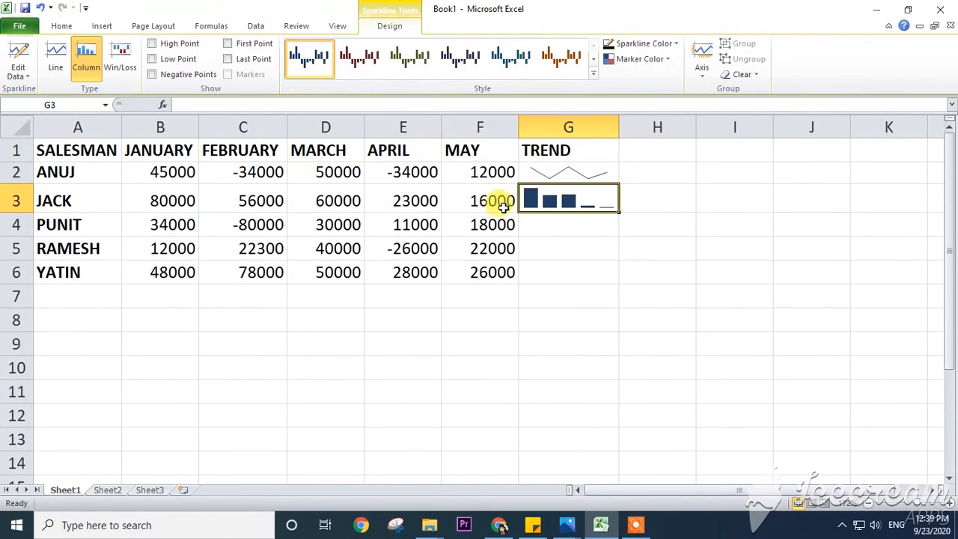
pyautogui.doubleClick(234, 201)
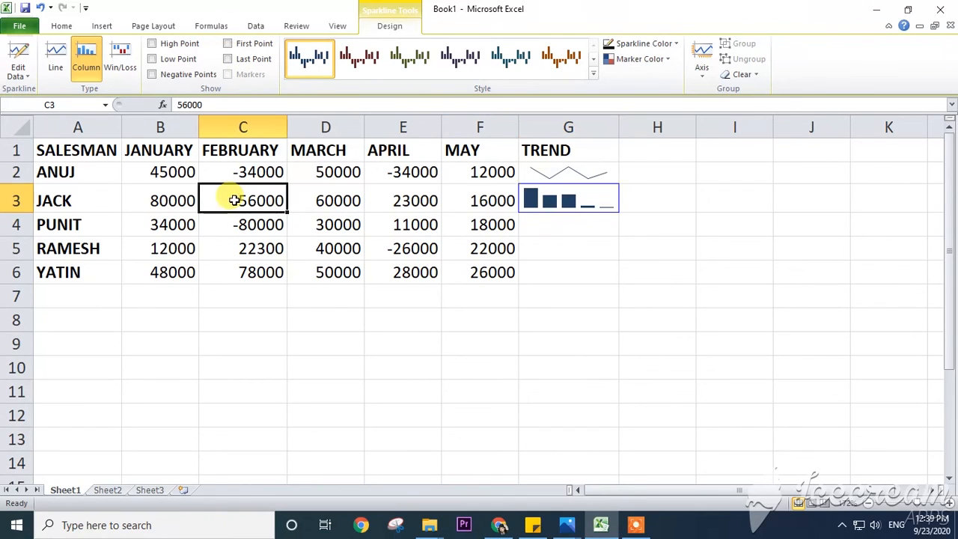
pyautogui.write('-')
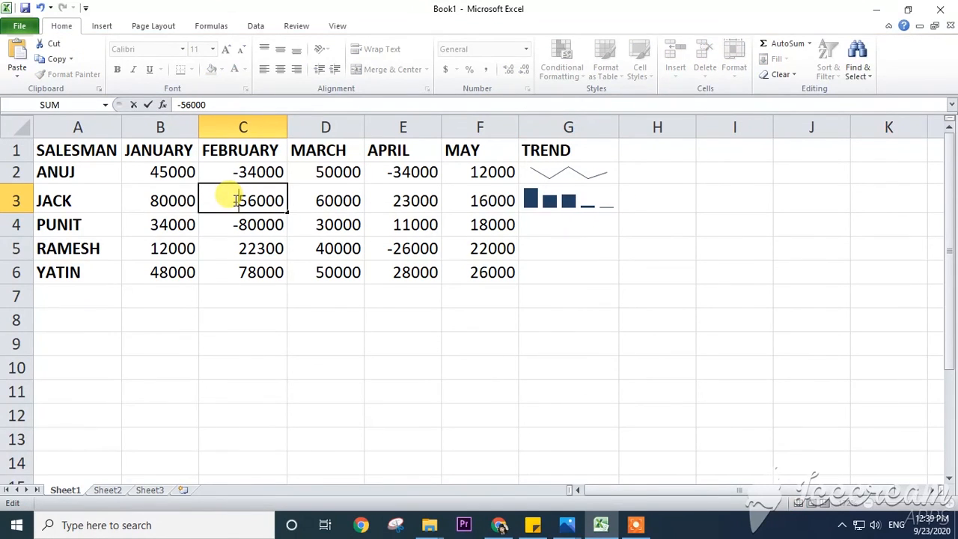
pyautogui.press('Return')
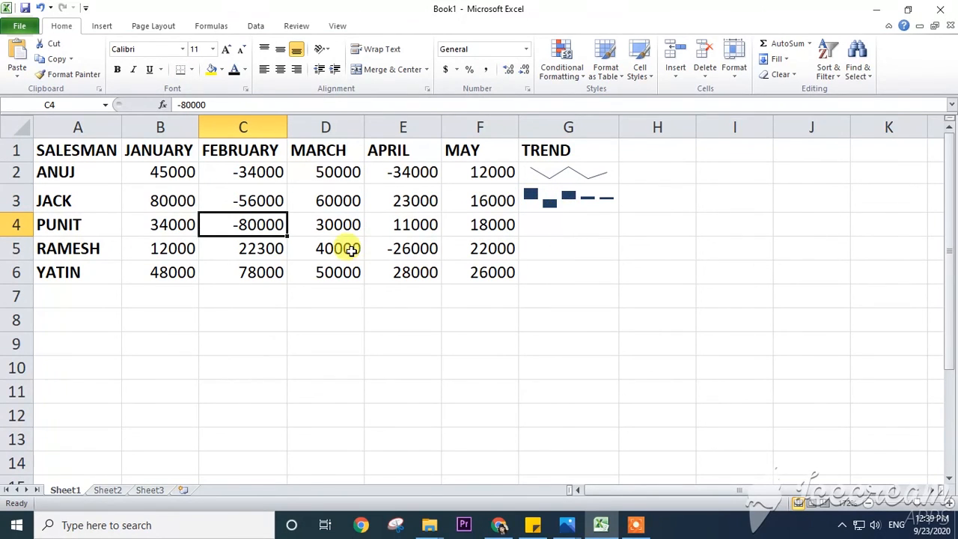
# - Change the April sales figure in cell E4 to -11000
pyautogui.doubleClick(379, 223)
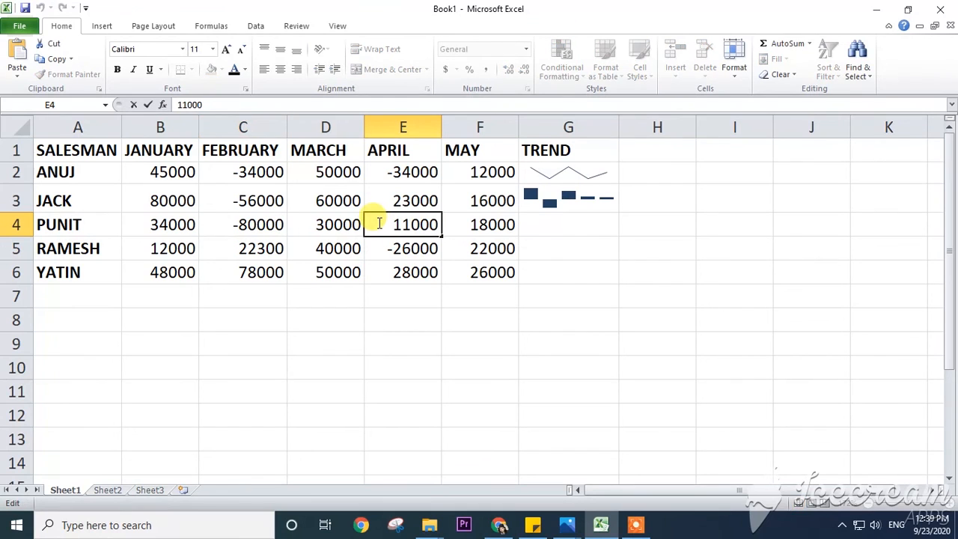
pyautogui.write('-')
pyautogui.click(551, 229)
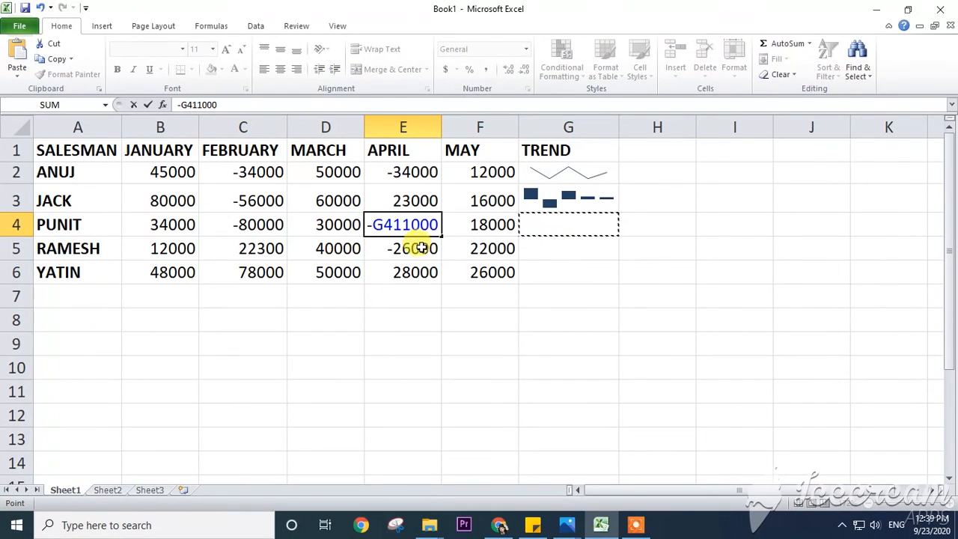
pyautogui.press('BackSpace')
pyautogui.press('BackSpace')
pyautogui.press('Return')
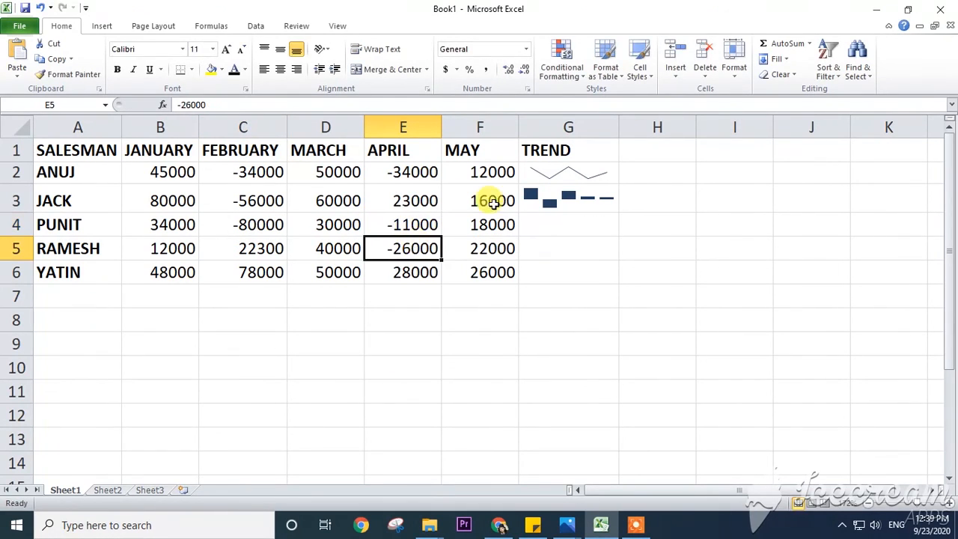
# - Insert a Win/Loss sparkline in TREND cell G4 from the January to May figures in B4:F4
pyautogui.click(522, 218)
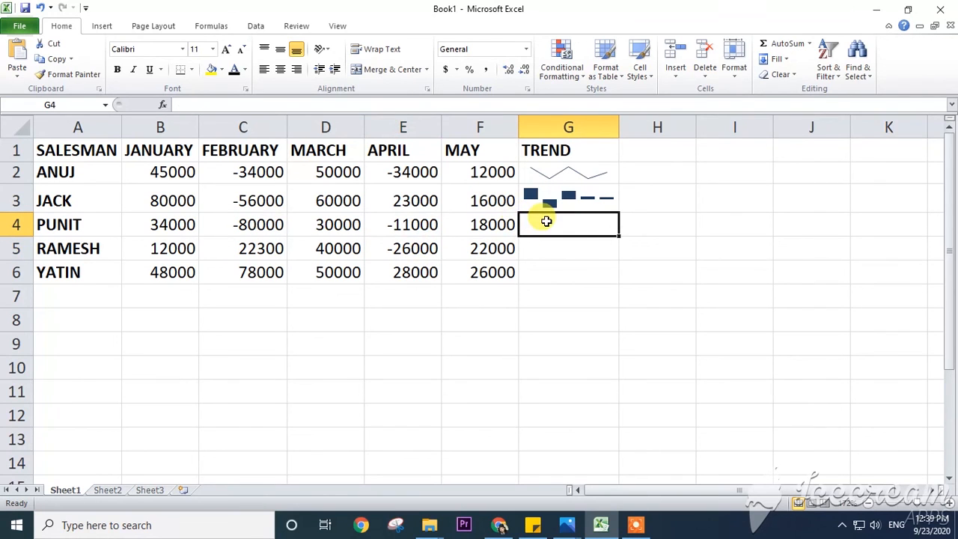
pyautogui.click(102, 26)
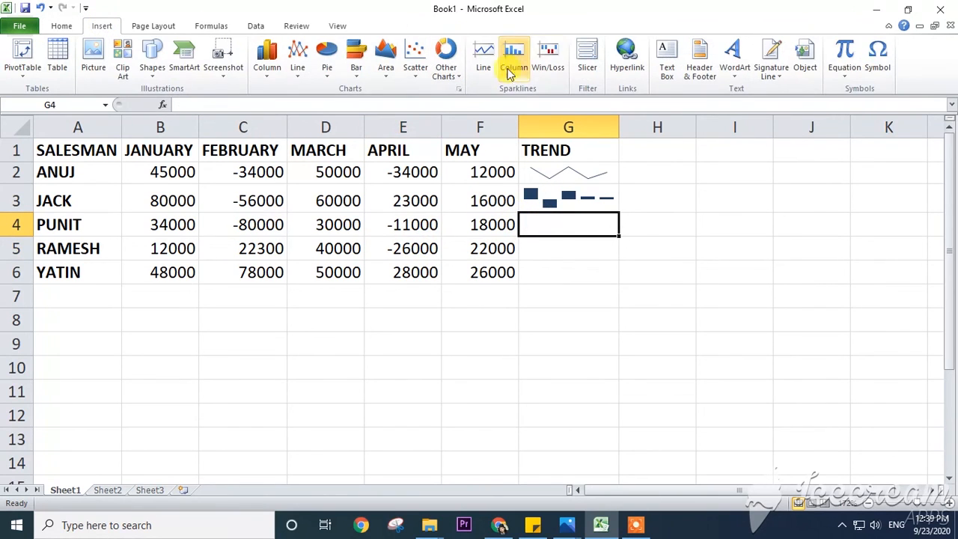
pyautogui.click(547, 69)
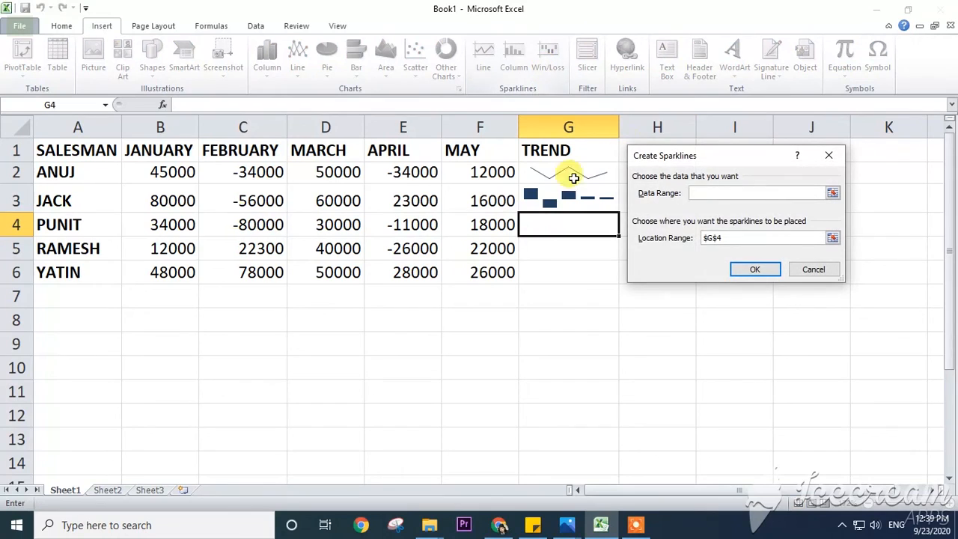
pyautogui.moveTo(155, 226); pyautogui.dragTo(470, 224)
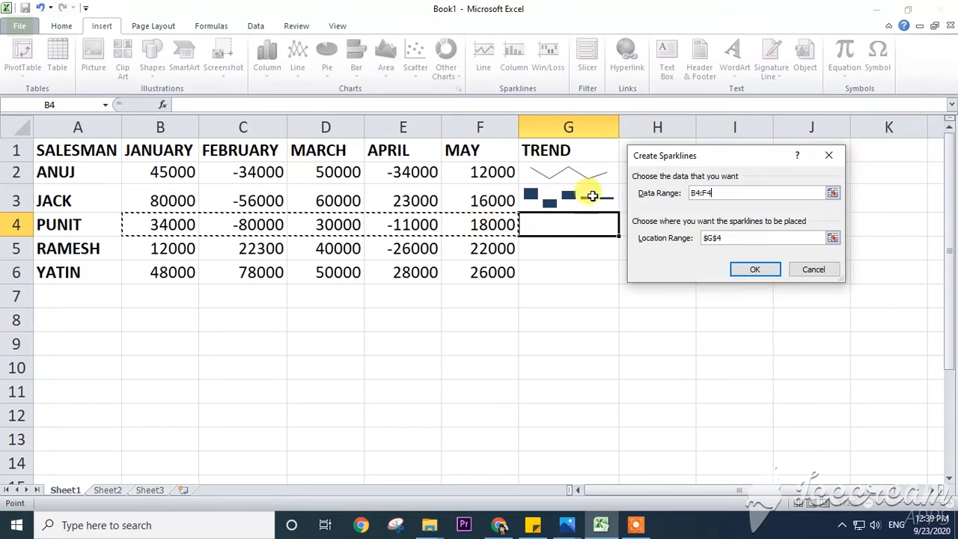
pyautogui.click(734, 238)
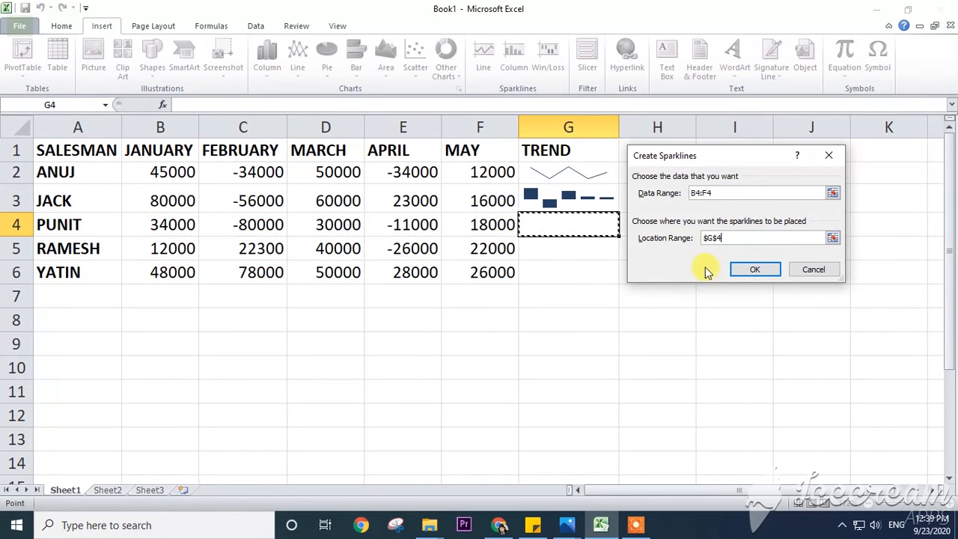
pyautogui.click(754, 269)
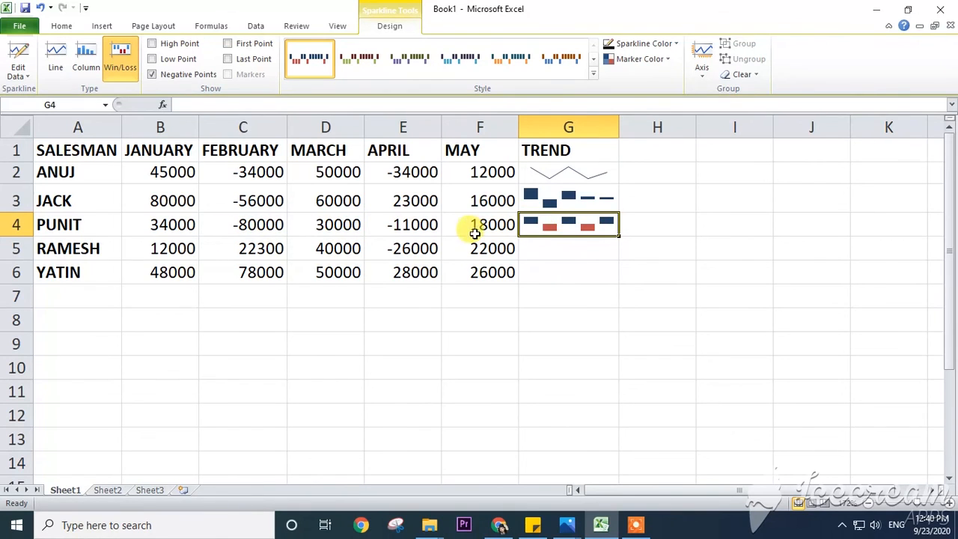
pyautogui.click(572, 268)
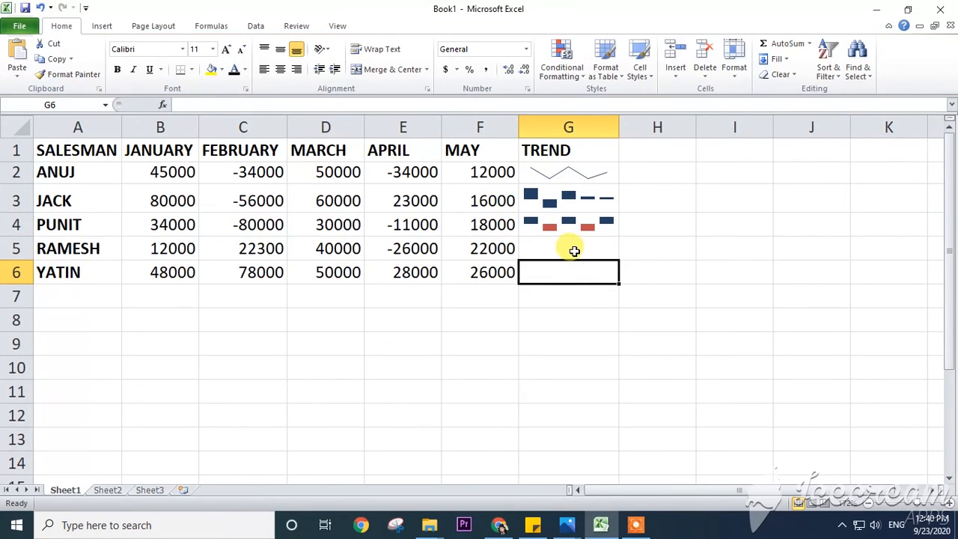
pyautogui.click(568, 163)
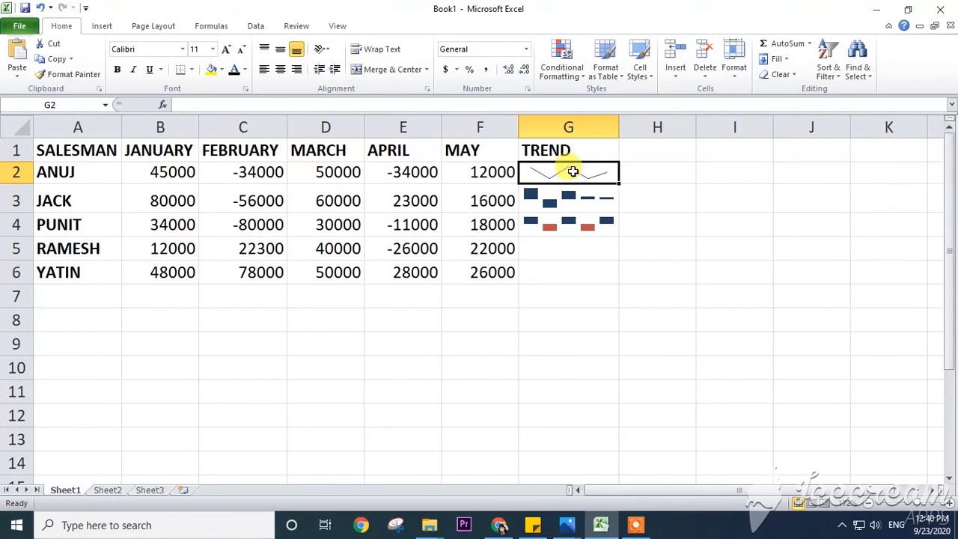
pyautogui.moveTo(573, 172); pyautogui.dragTo(572, 230)
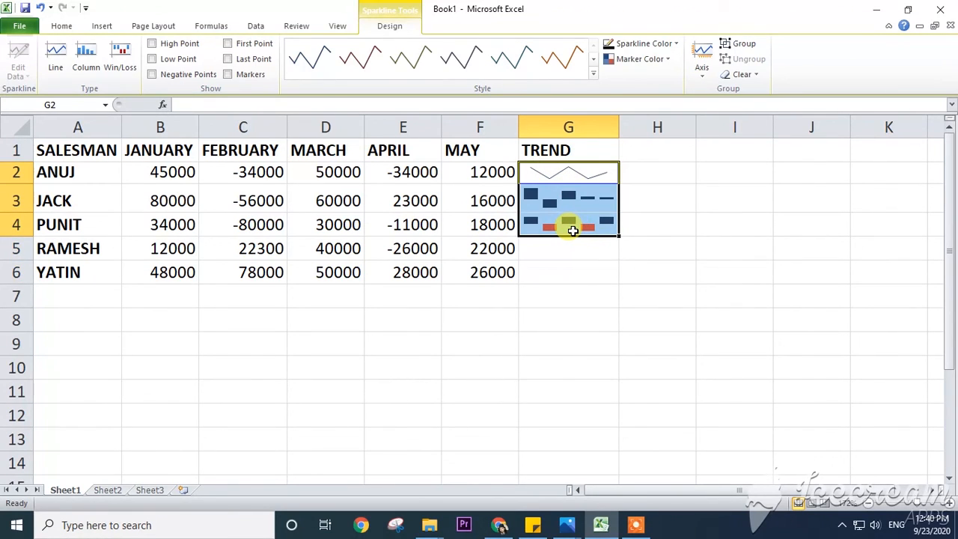
pyautogui.rightClick(573, 231)
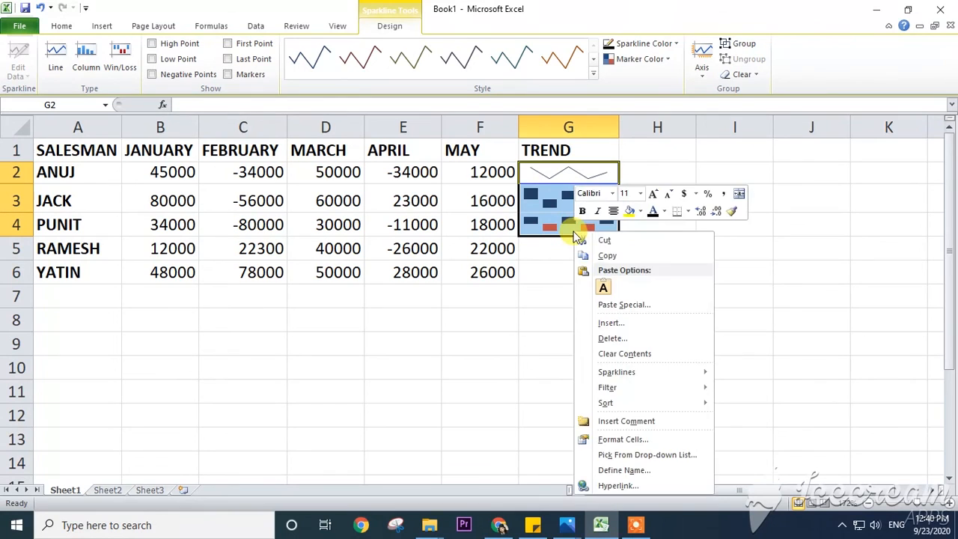
pyautogui.click(618, 341)
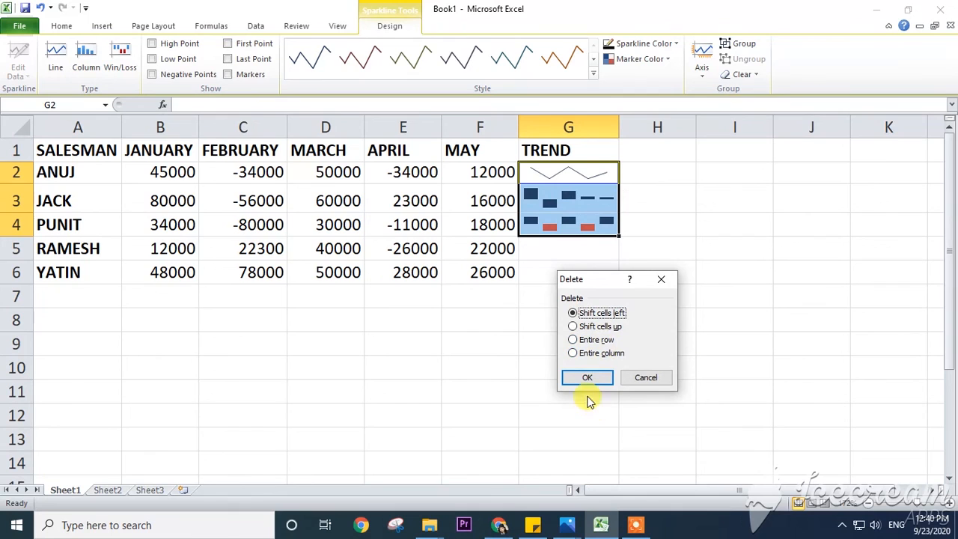
pyautogui.click(643, 379)
pyautogui.click(584, 294)
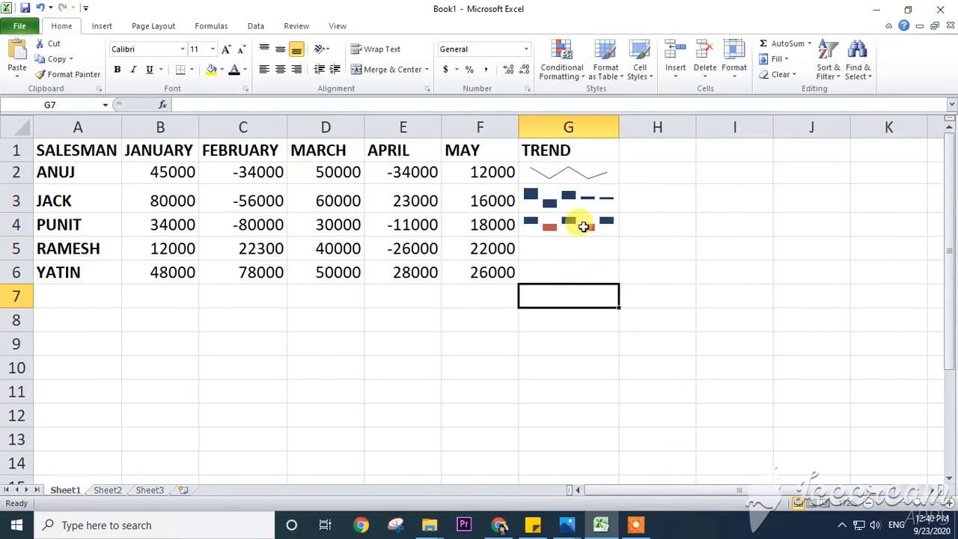
# - Clear the sparklines from TREND cells G2:G6 and apply Clear All to the same range
pyautogui.moveTo(569, 176); pyautogui.dragTo(582, 282)
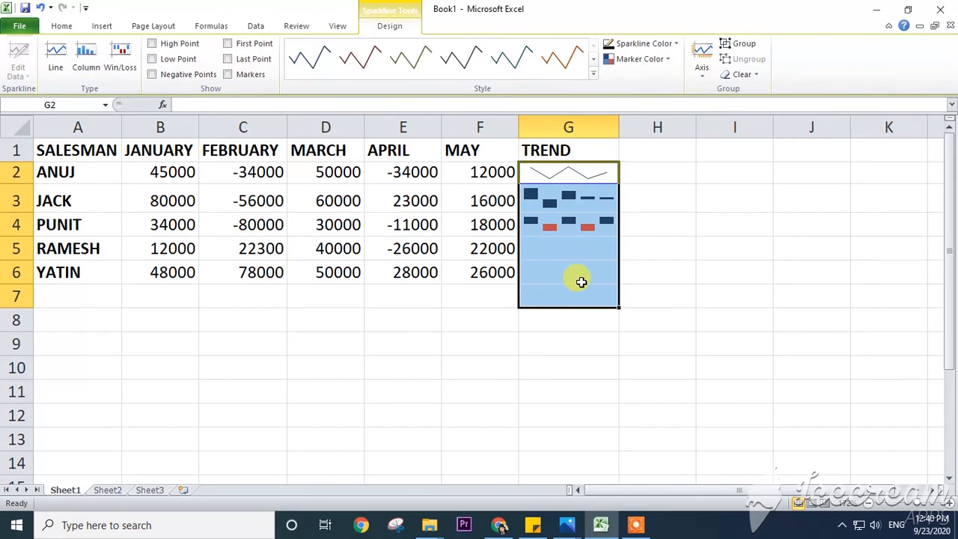
pyautogui.click(605, 175)
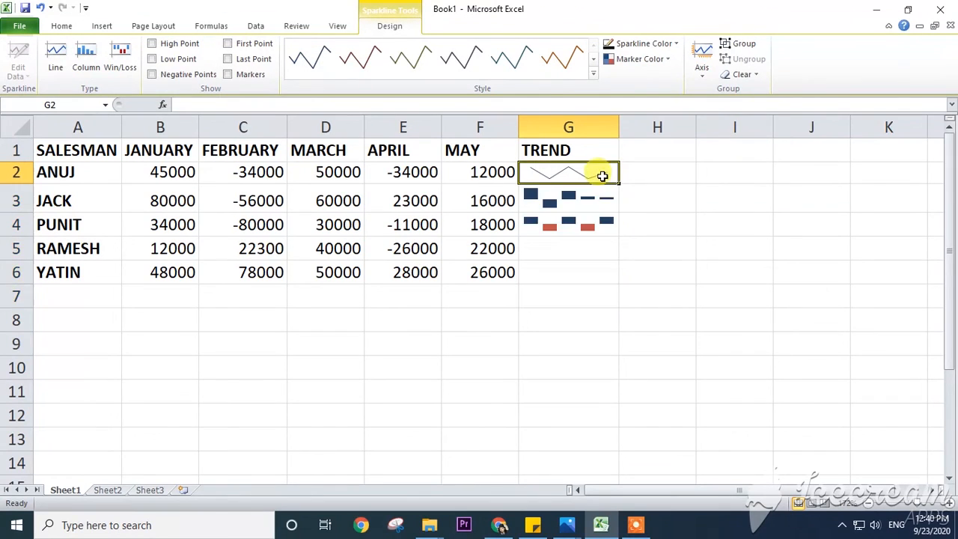
pyautogui.moveTo(528, 180); pyautogui.dragTo(554, 271)
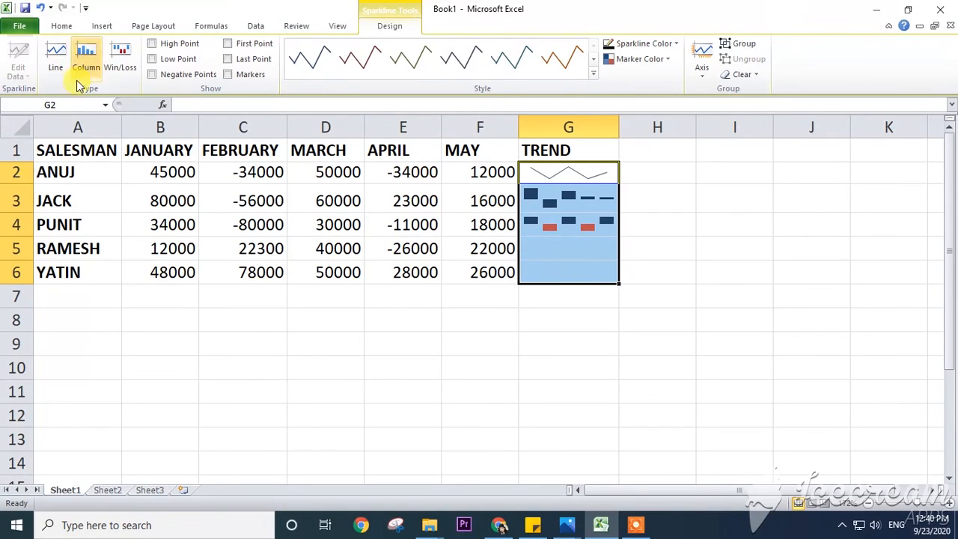
pyautogui.click(753, 72)
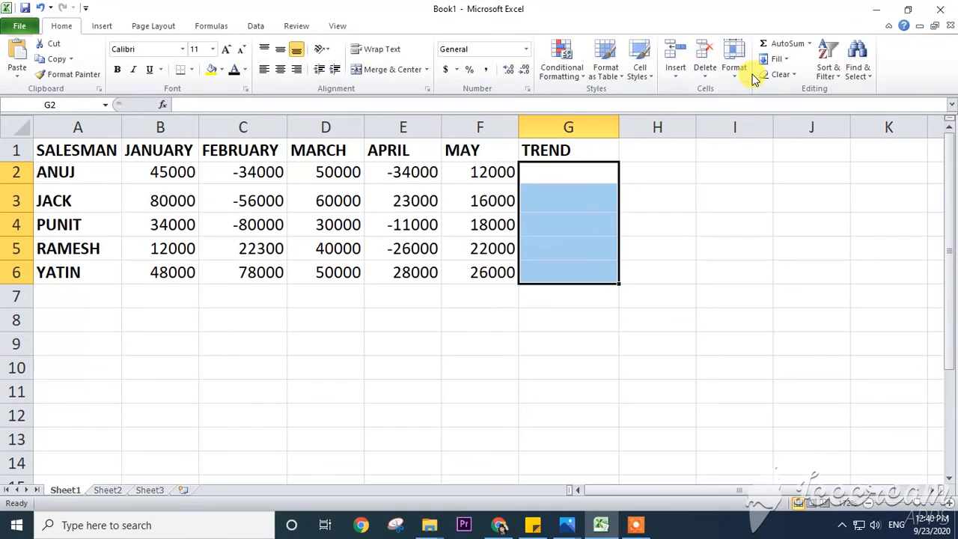
pyautogui.click(780, 74)
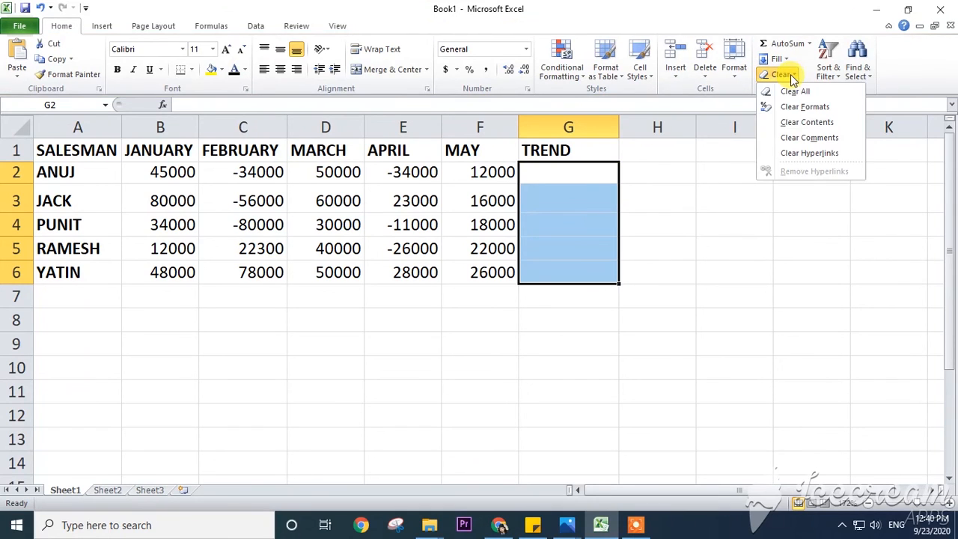
pyautogui.click(801, 97)
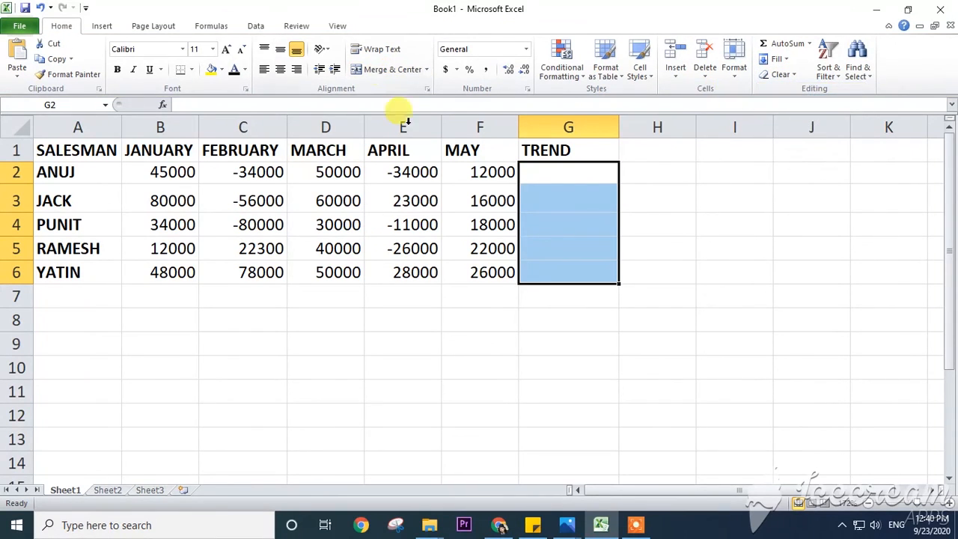